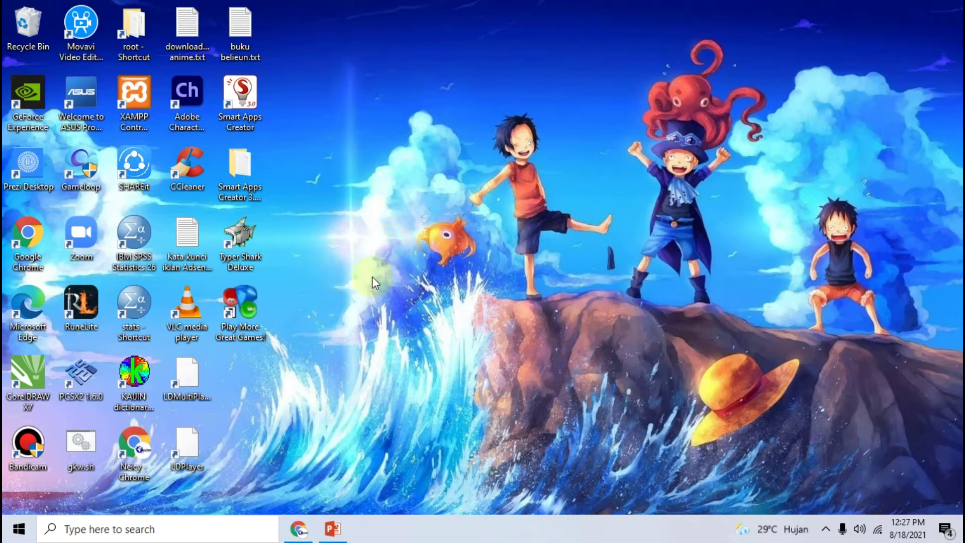
Step: Read the neicytekno.net tutorial's numbered steps in Chrome and view its enlarged example screenshot
click(299, 529)
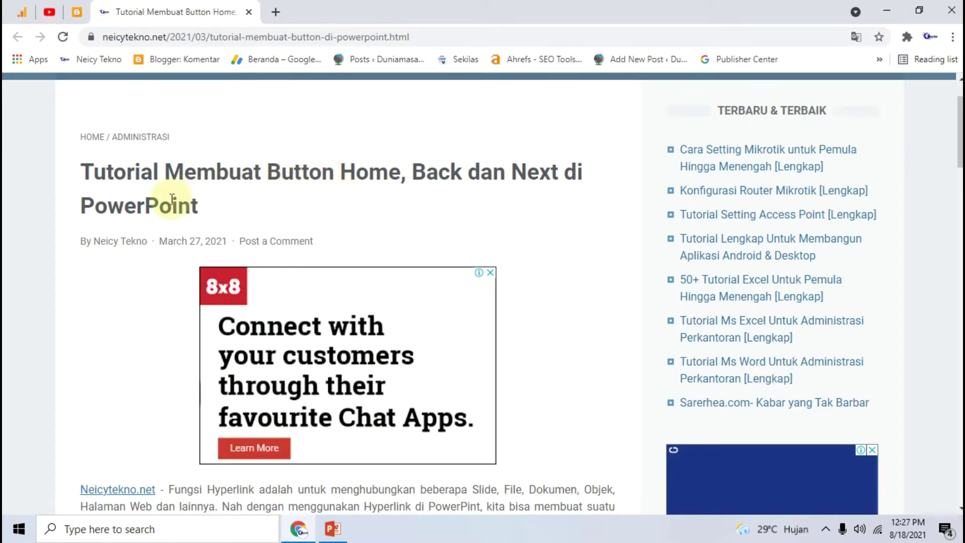
scroll(161, 199, down, 4)
scroll(259, 316, down, 4)
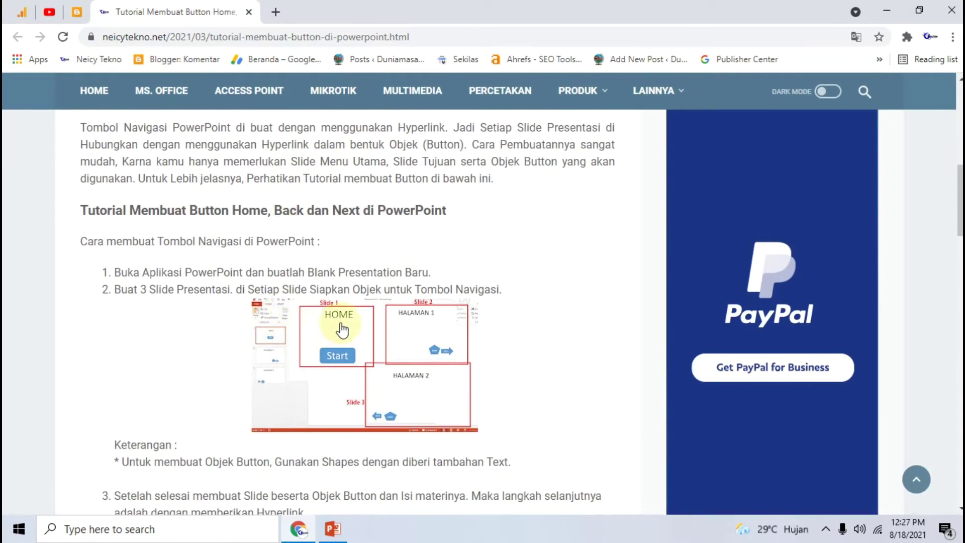
click(346, 324)
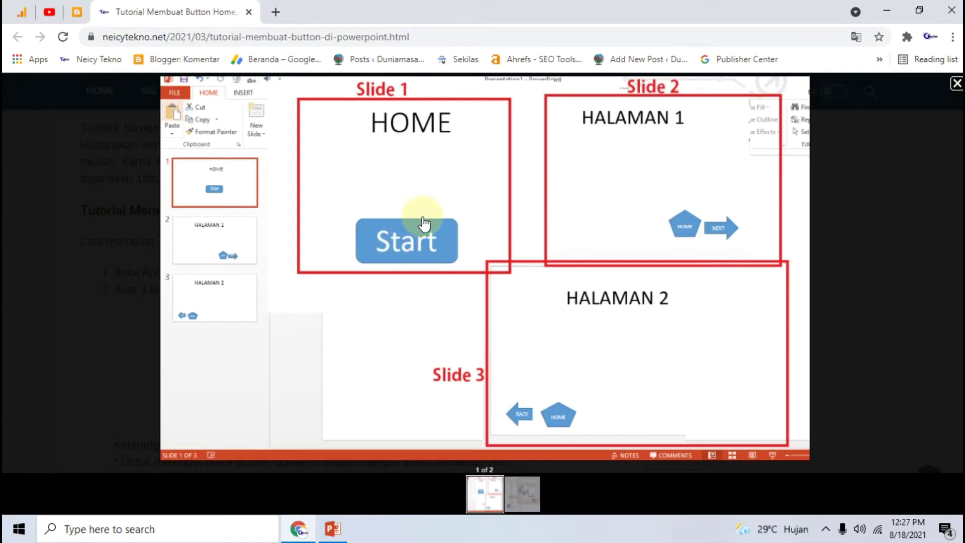
click(69, 201)
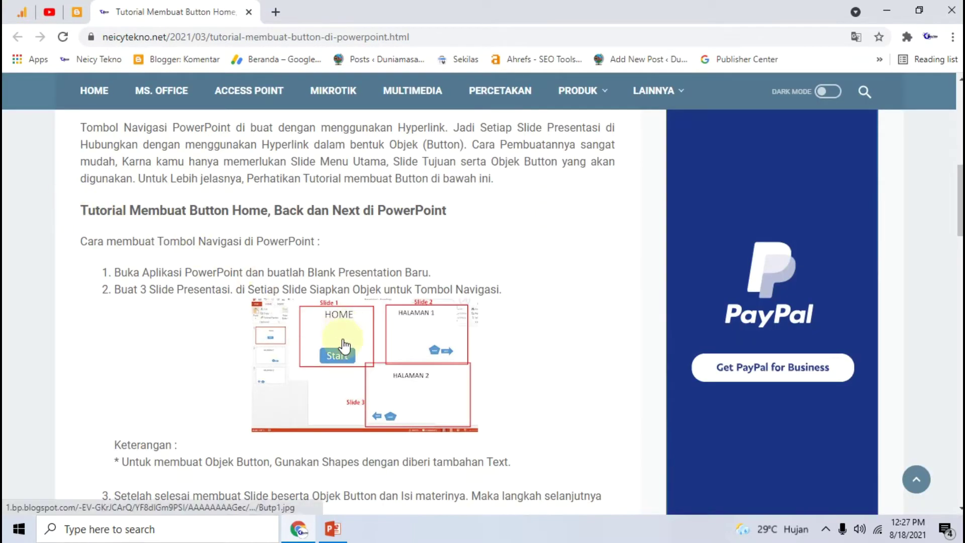
click(333, 528)
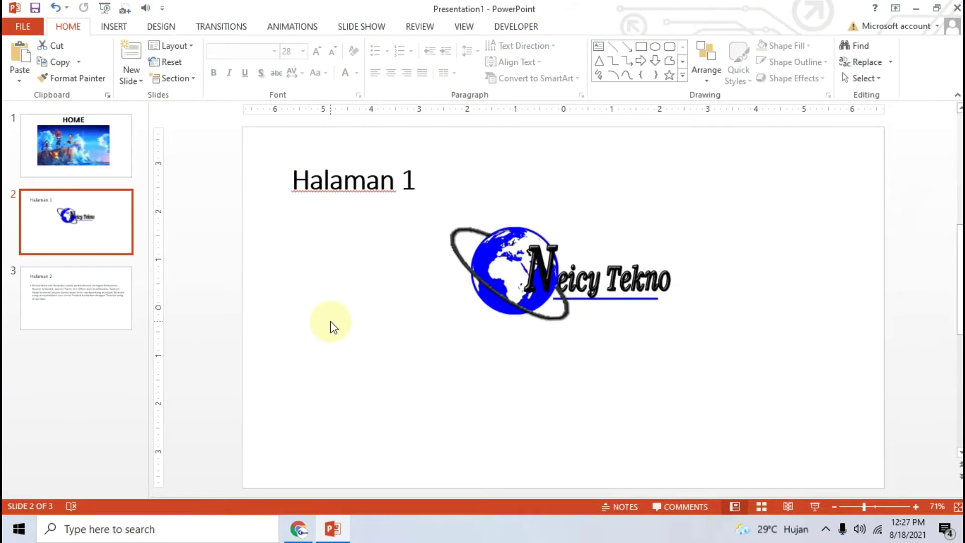
Step: Look through the HOME, Halaman 1 and Halaman 2 slides, ending back on HOME
click(84, 158)
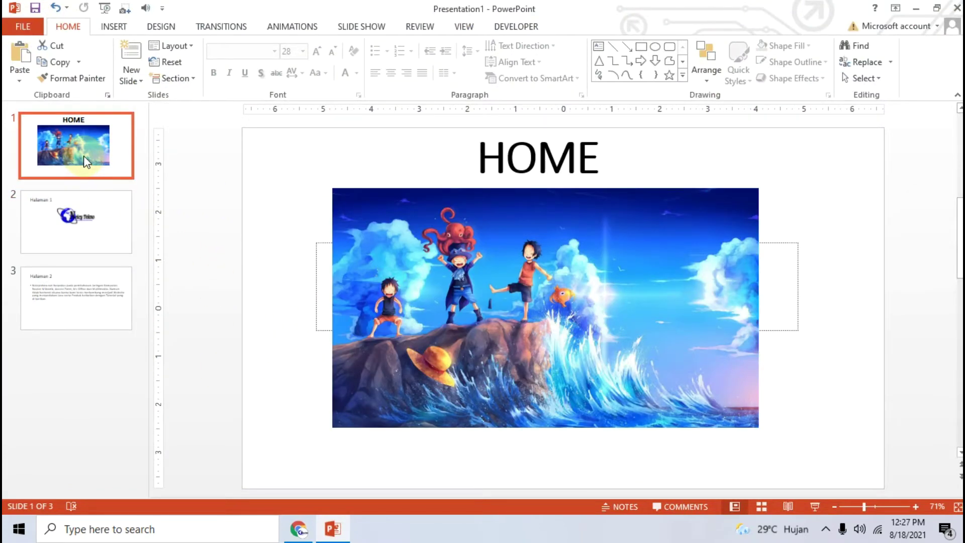
click(76, 216)
click(85, 295)
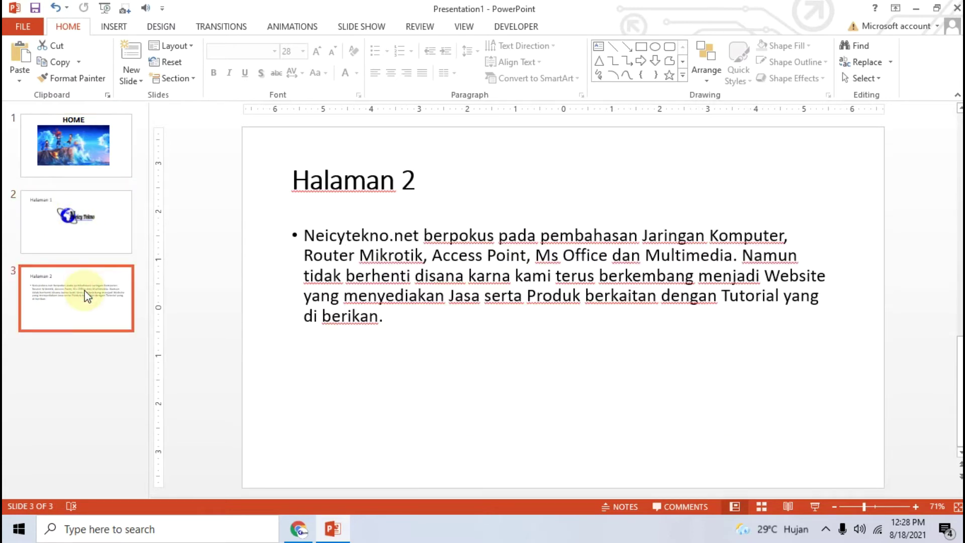
click(89, 123)
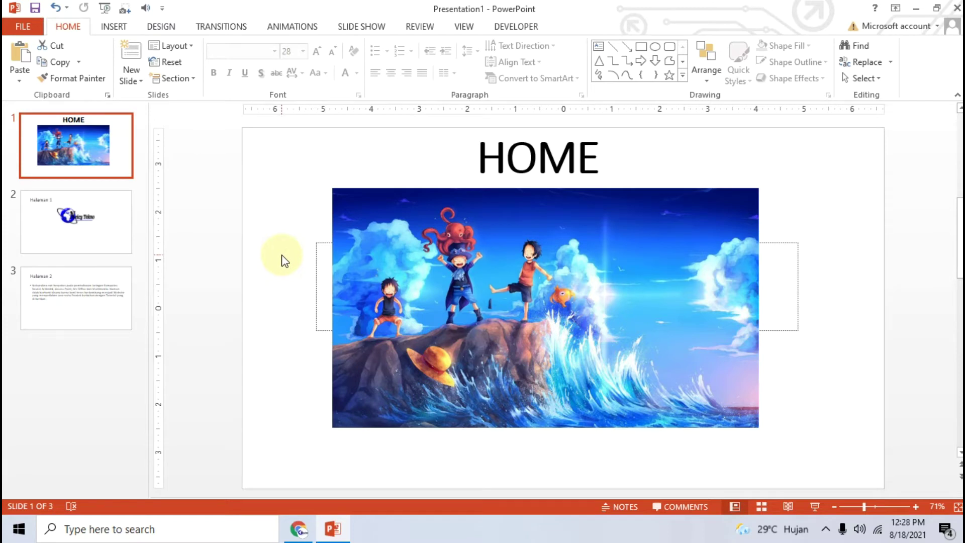
Step: Clear the selection on the HOME slide and bring up the Insert Shapes gallery
click(494, 454)
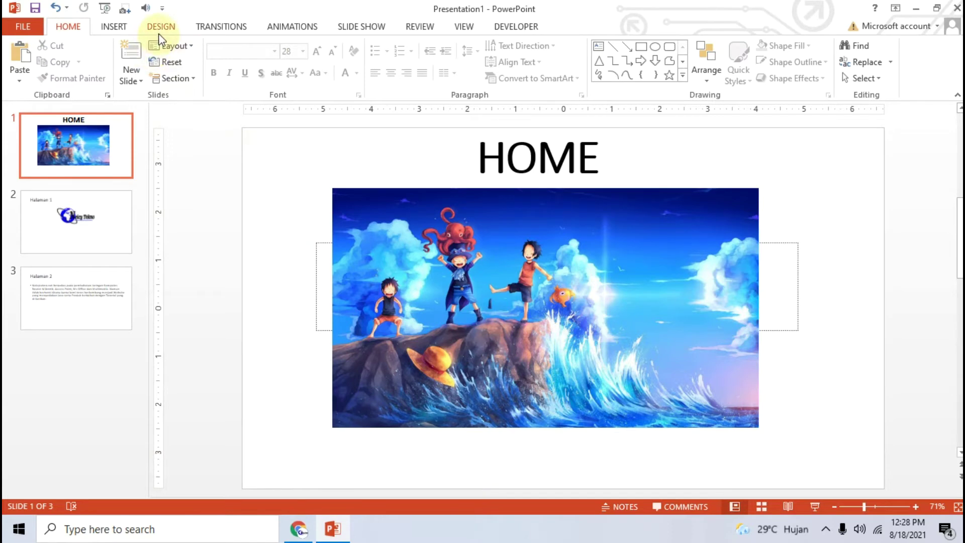
click(118, 26)
click(246, 85)
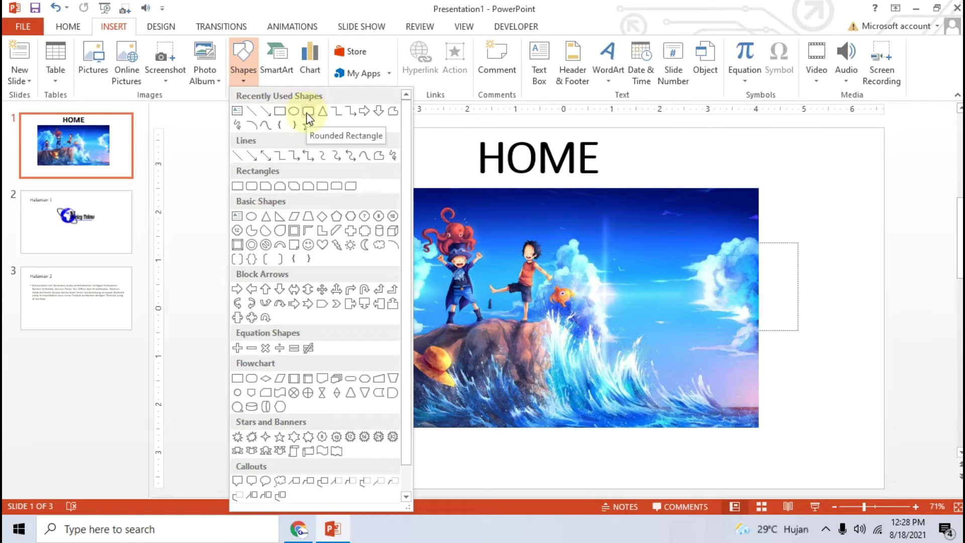
Step: Draw a rounded rectangle centred under the picture and apply the Colored Fill - Gold style
click(308, 114)
drag(449, 440, 583, 479)
drag(513, 462, 542, 460)
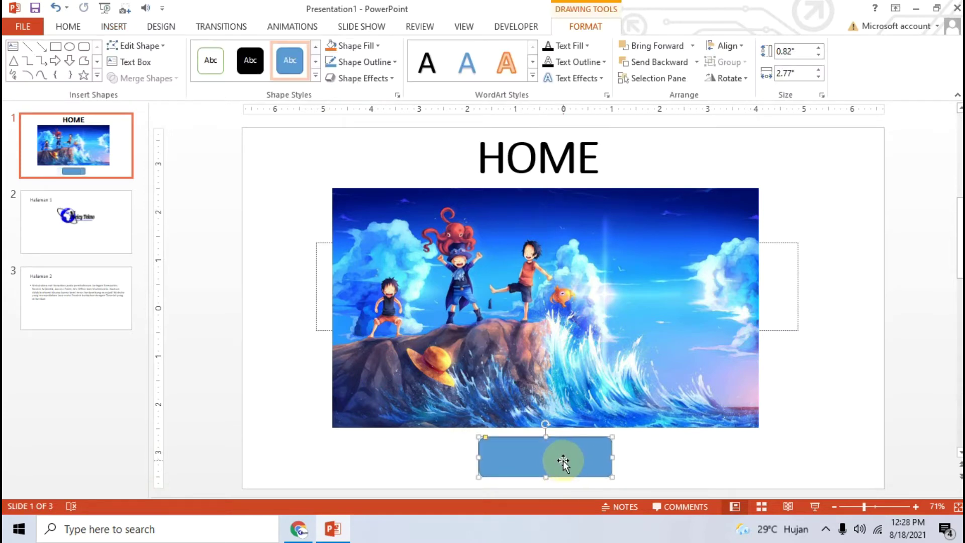
click(315, 75)
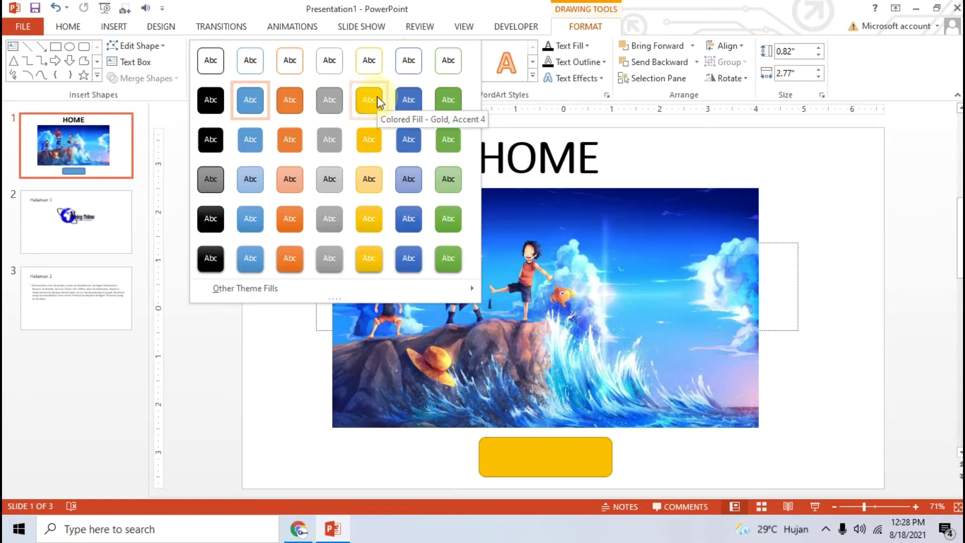
click(374, 111)
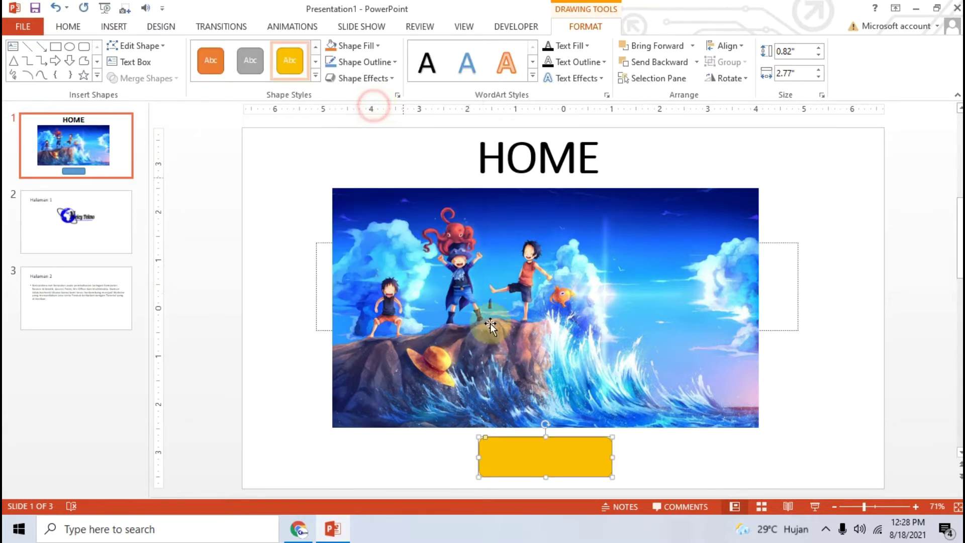
right_click(524, 456)
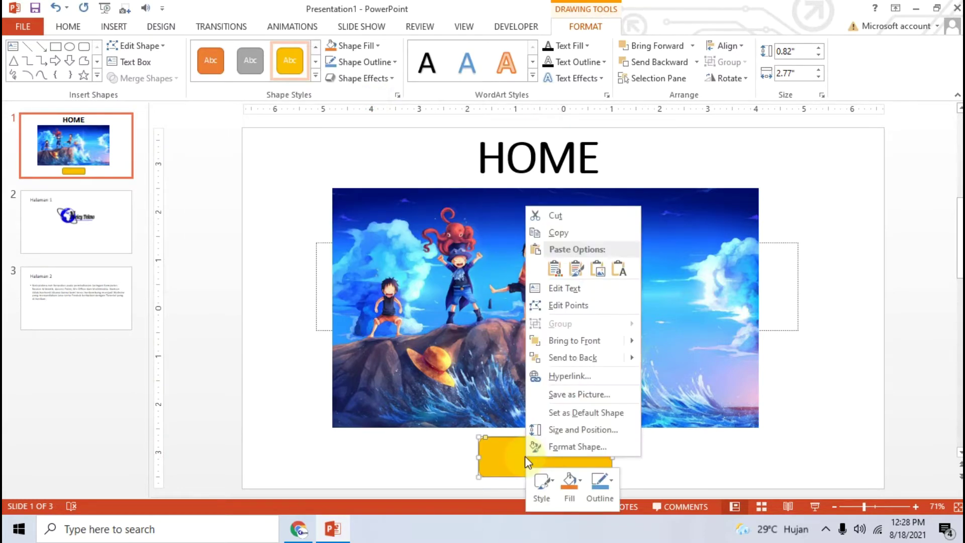
Step: Type the label MULAI inside the gold rounded rectangle
click(575, 291)
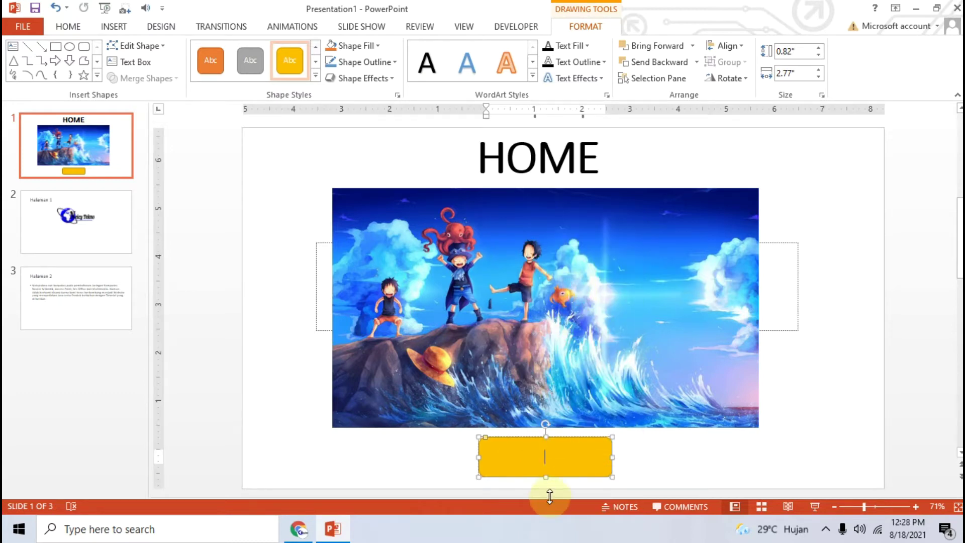
text(STARR)
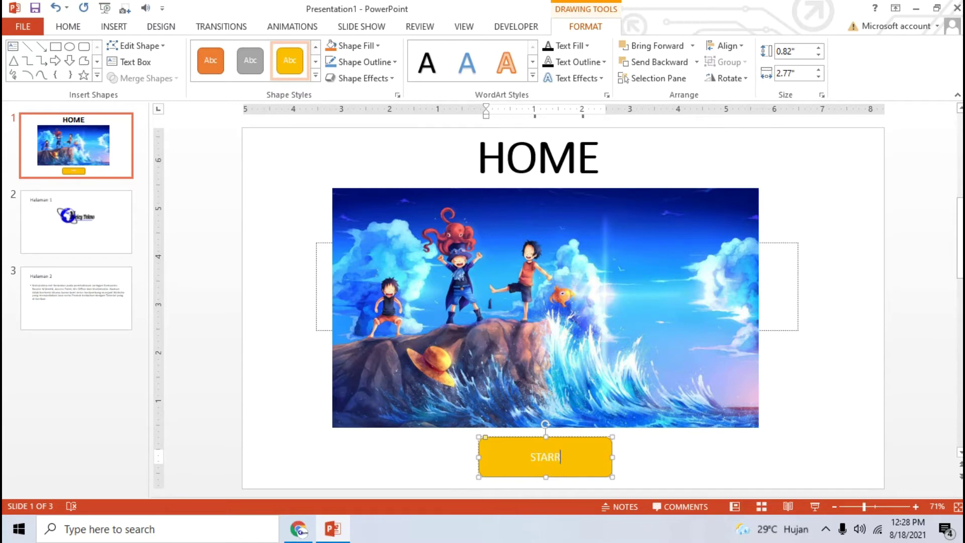
key(BackSpace)
key(BackSpace)
text(MULAI)
Step: Make the MULAI text bold at 36 pt
key(ctrl+a)
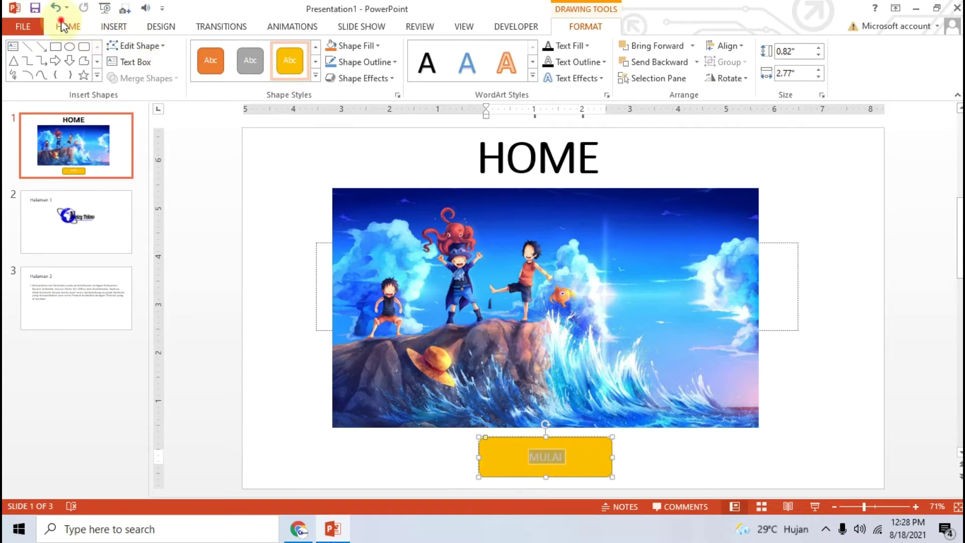
click(68, 27)
click(319, 59)
click(319, 59)
click(319, 58)
click(320, 59)
click(319, 59)
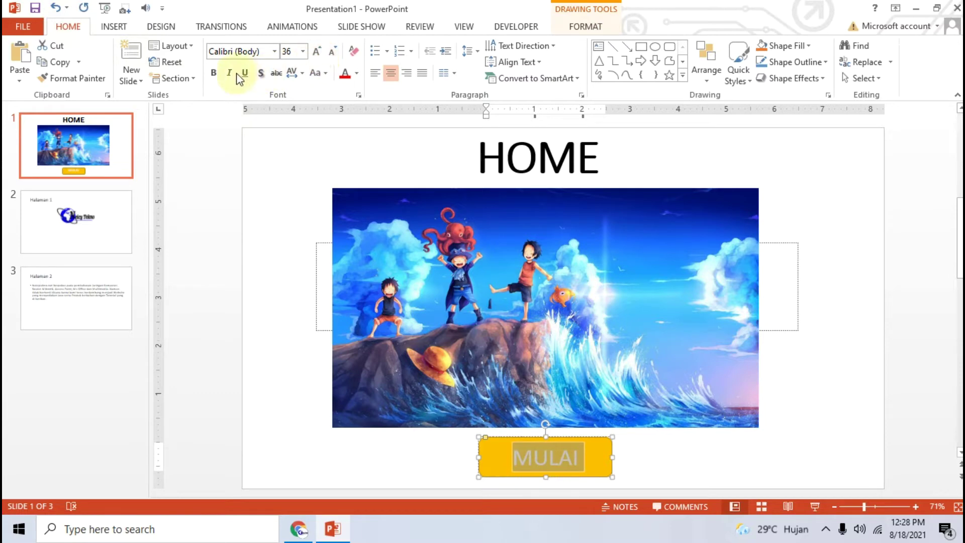
click(214, 73)
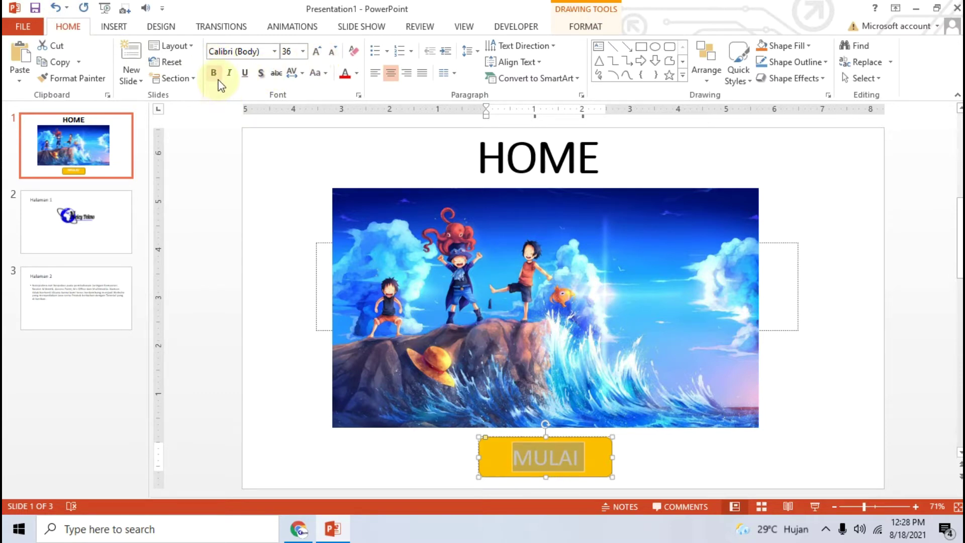
click(641, 461)
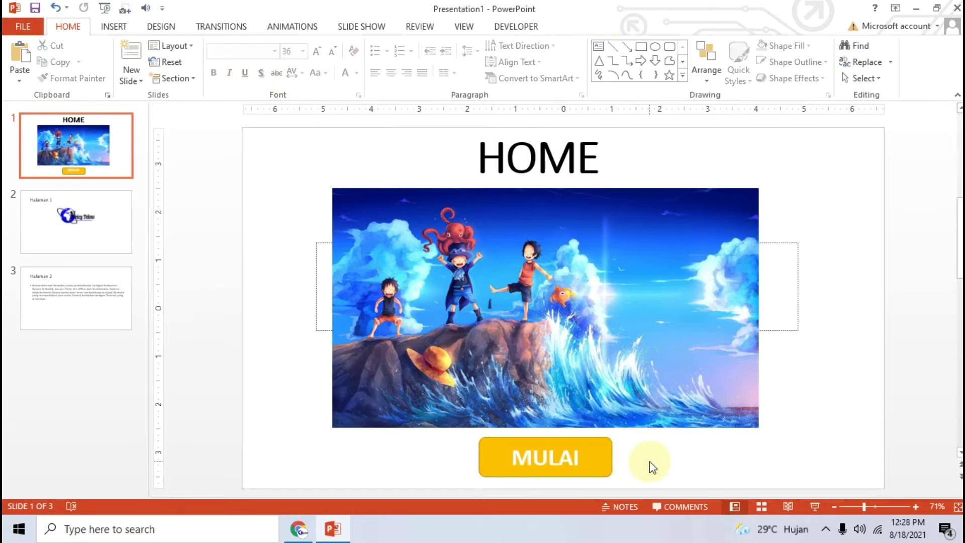
click(599, 450)
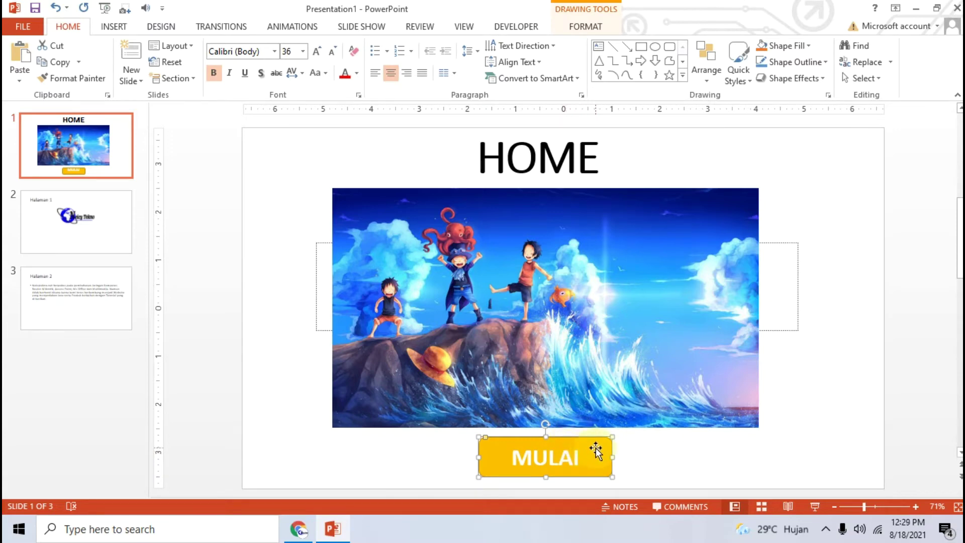
right_click(596, 448)
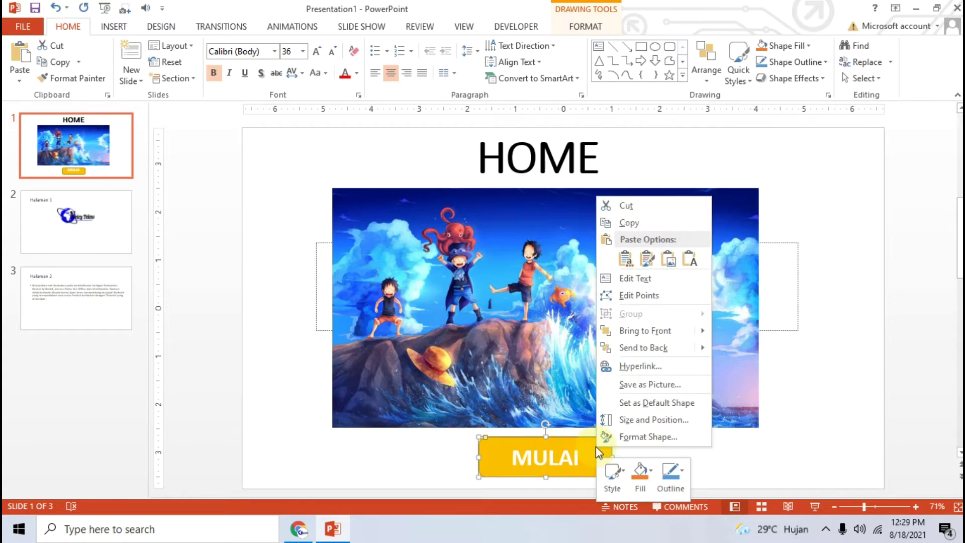
Step: Hyperlink the MULAI button to the Halaman 1 slide via Place in This Document
click(647, 367)
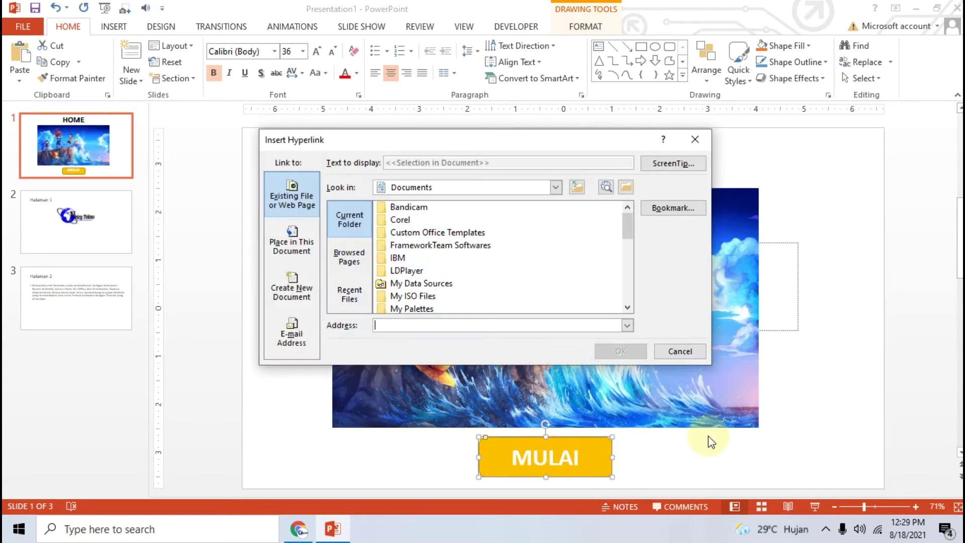
click(301, 246)
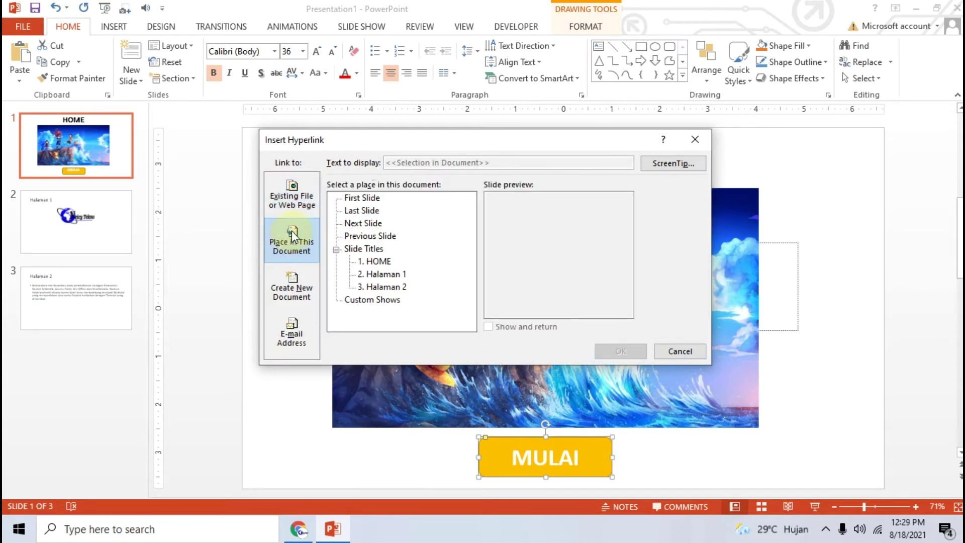
click(375, 275)
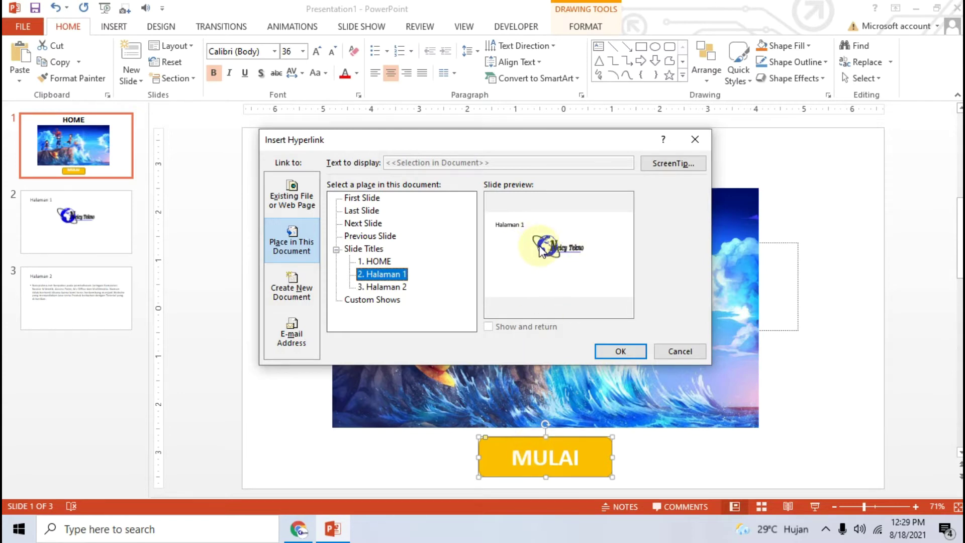
click(618, 351)
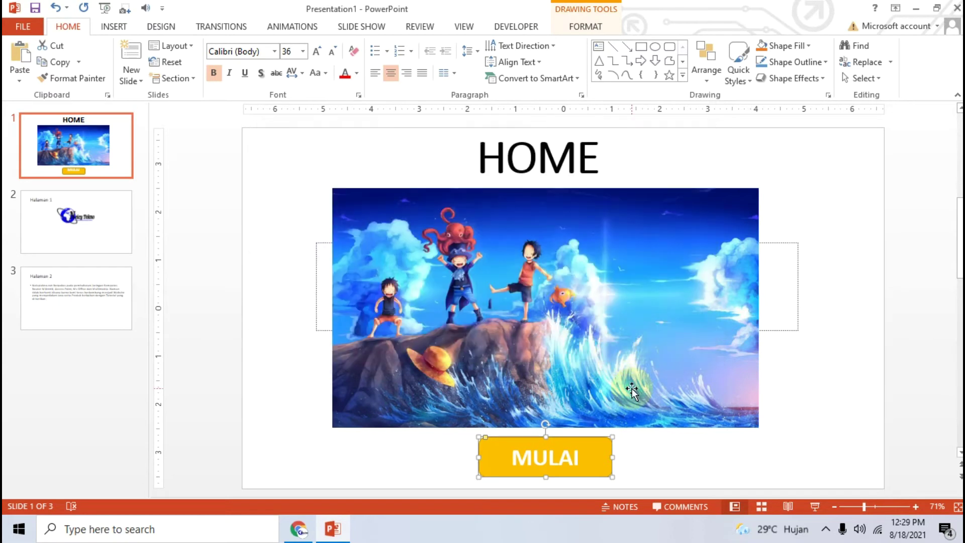
click(673, 463)
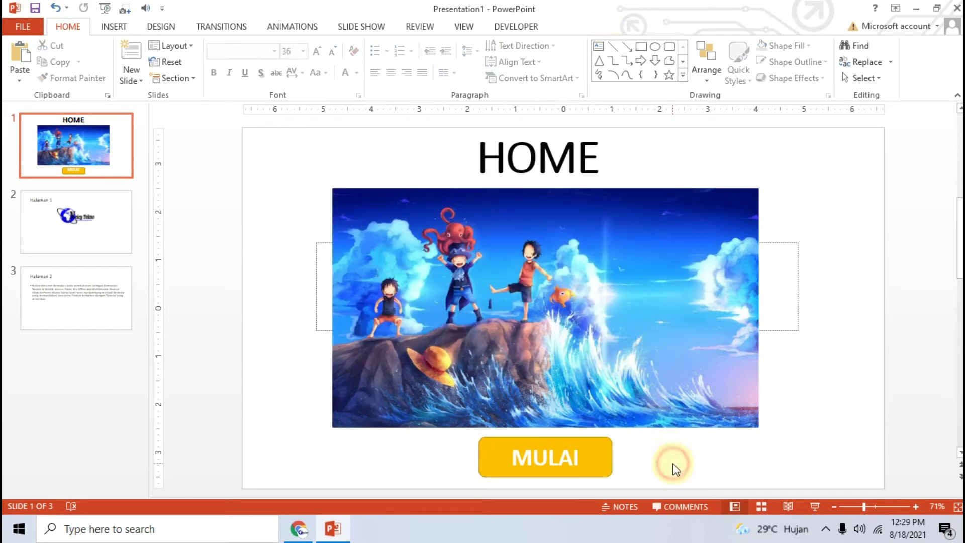
click(118, 222)
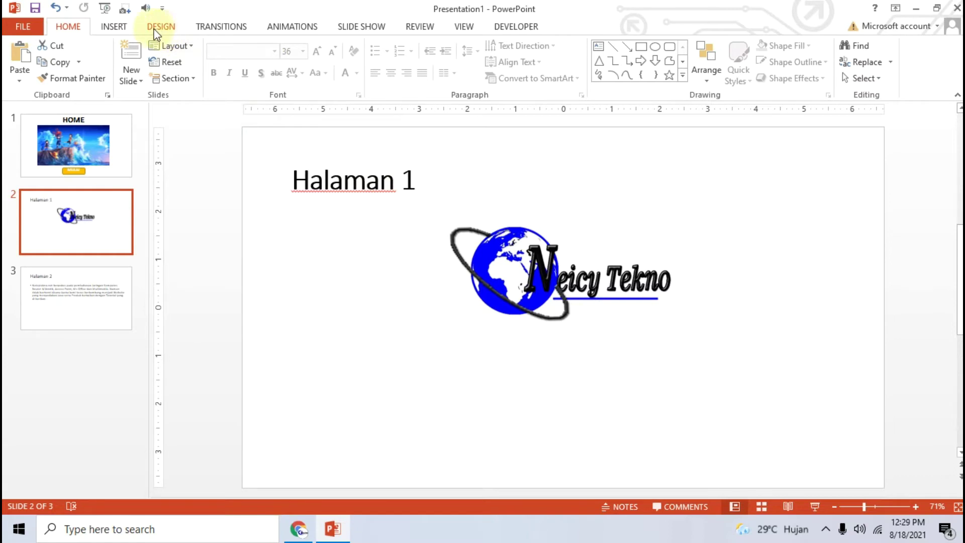
Step: Draw a blue pentagon near the bottom of the Halaman 1 slide
click(117, 27)
click(243, 76)
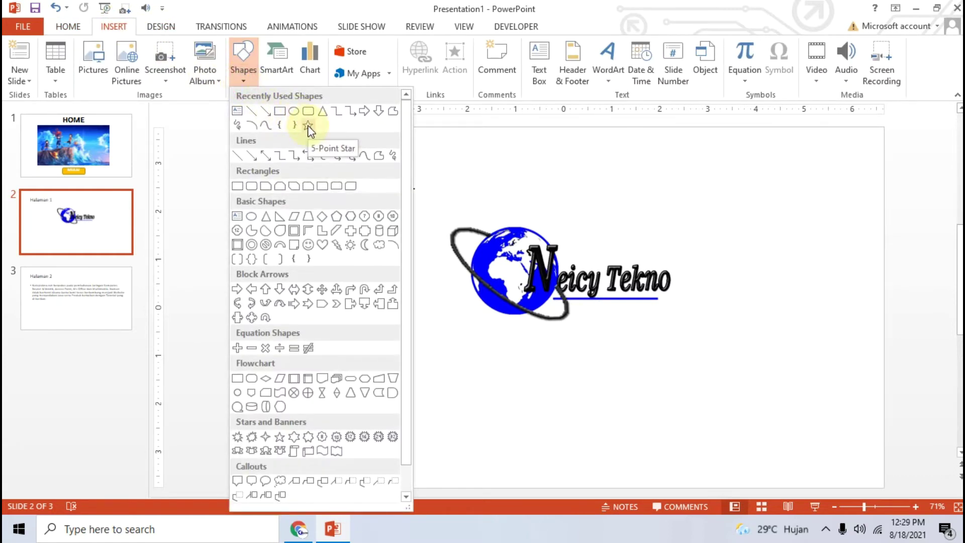
click(337, 216)
drag(425, 408, 502, 476)
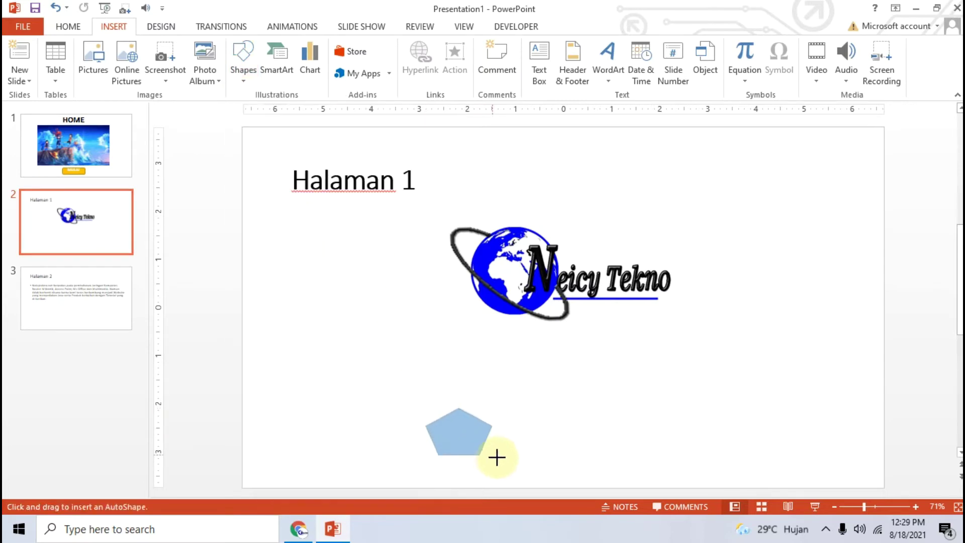
drag(458, 448, 427, 438)
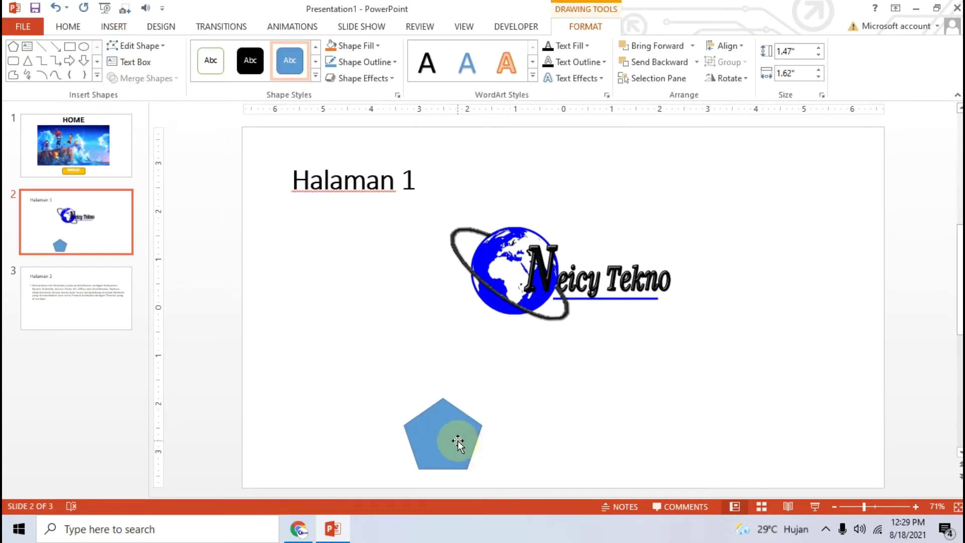
Step: Label the pentagon HOME and enlarge the text to 24 pt
right_click(426, 436)
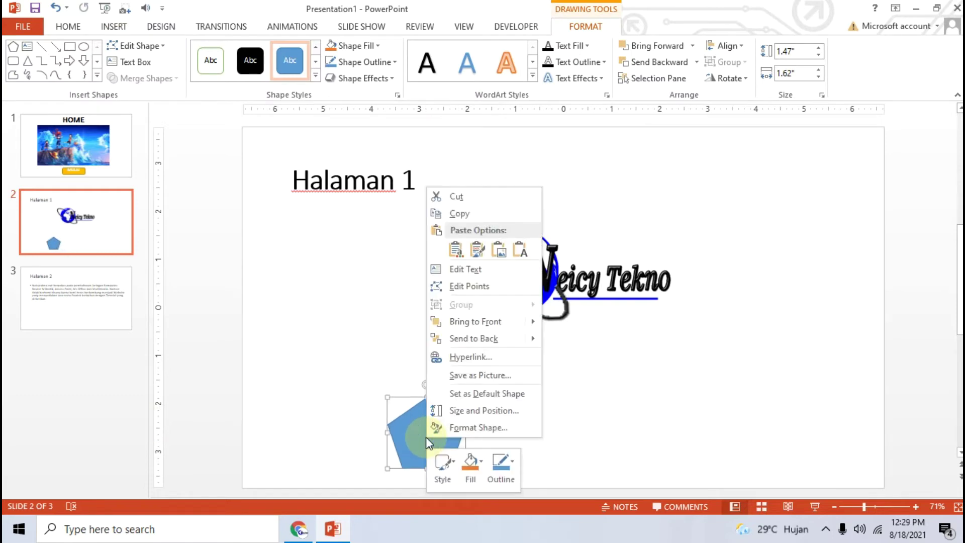
click(459, 270)
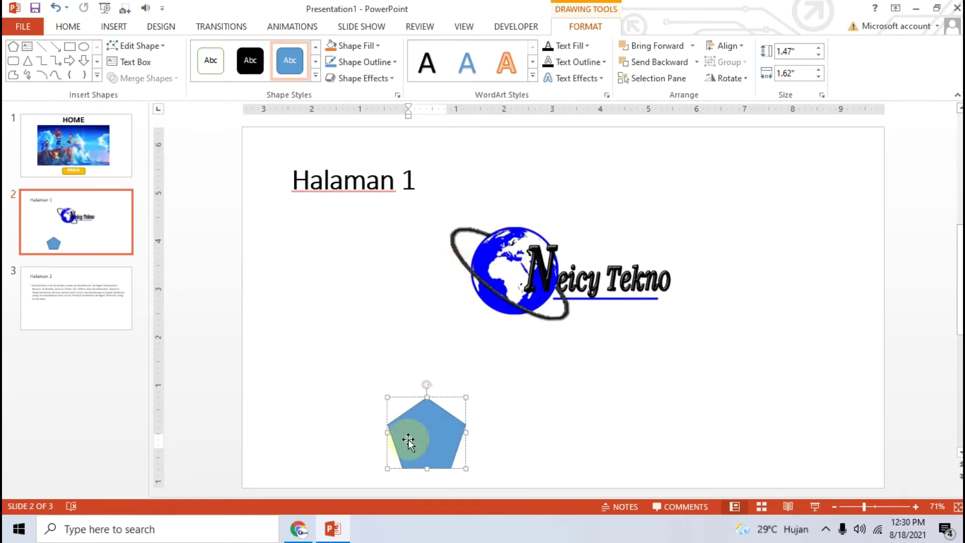
text(HOME)
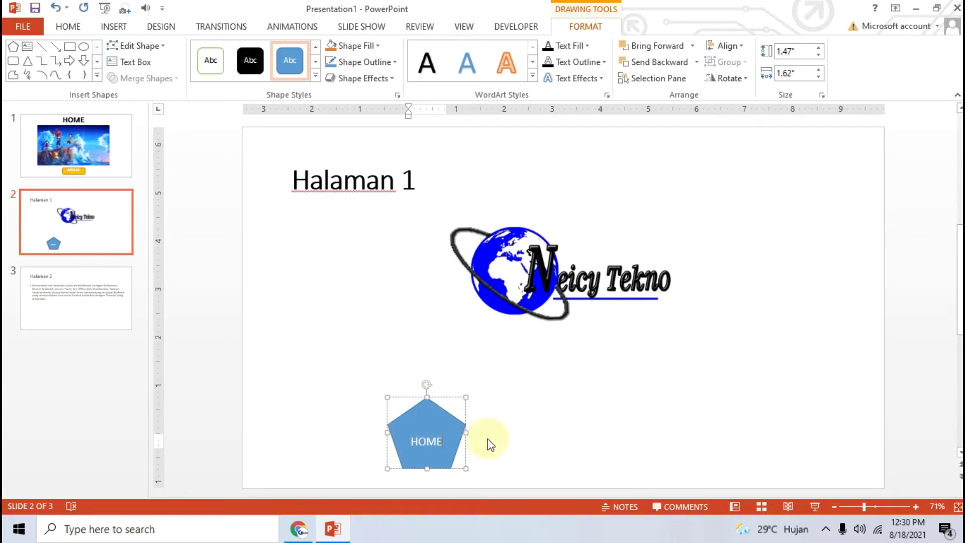
click(444, 443)
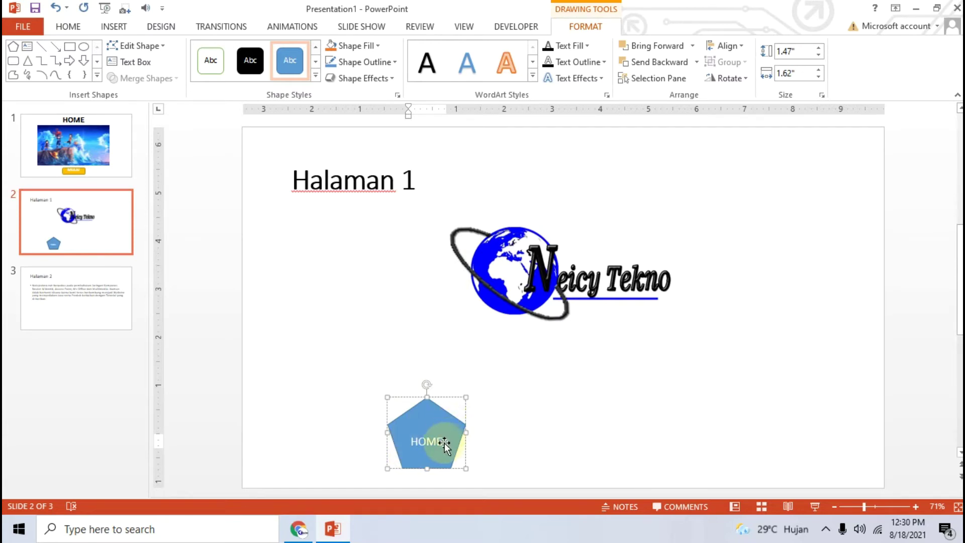
double_click(427, 443)
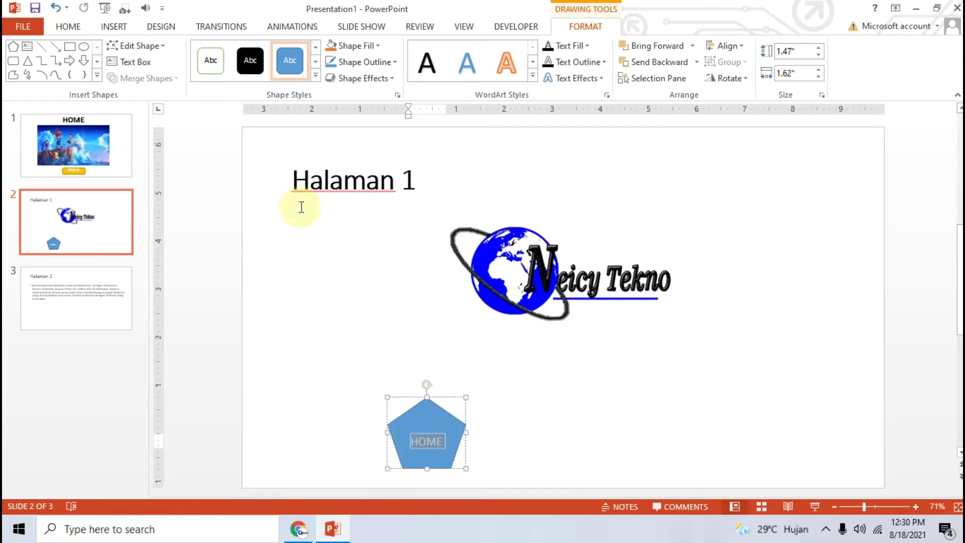
click(68, 26)
click(317, 51)
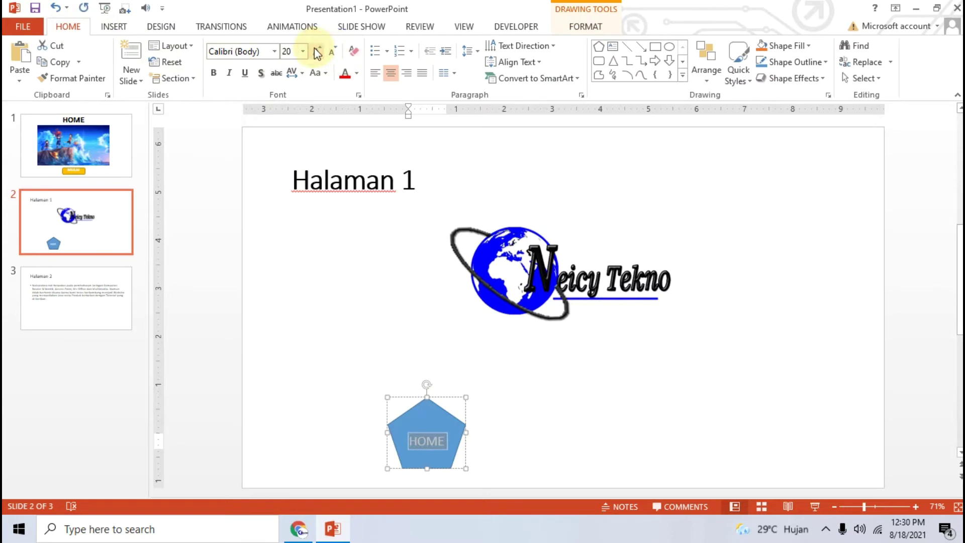
click(317, 52)
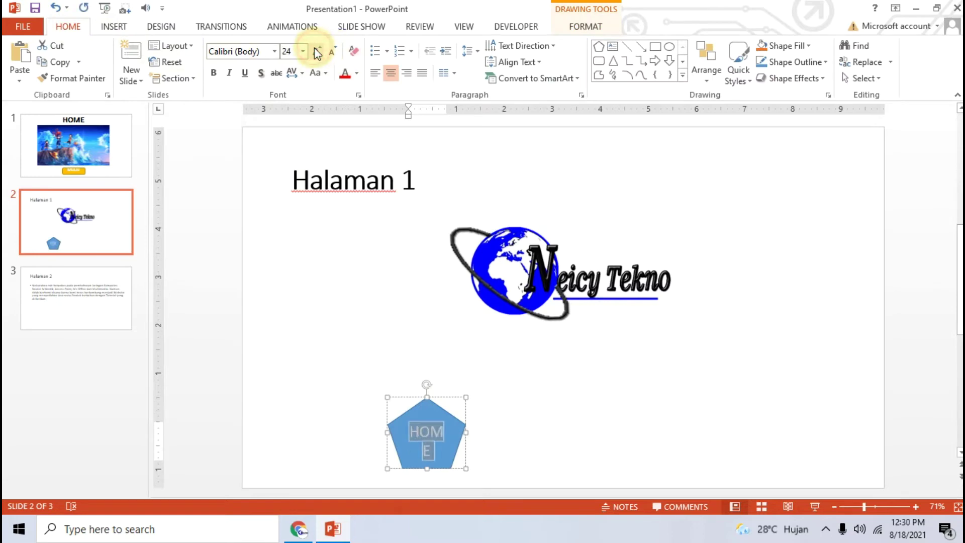
Step: Widen the HOME pentagon to fit one line and move it to the bottom-right corner
click(478, 432)
click(454, 432)
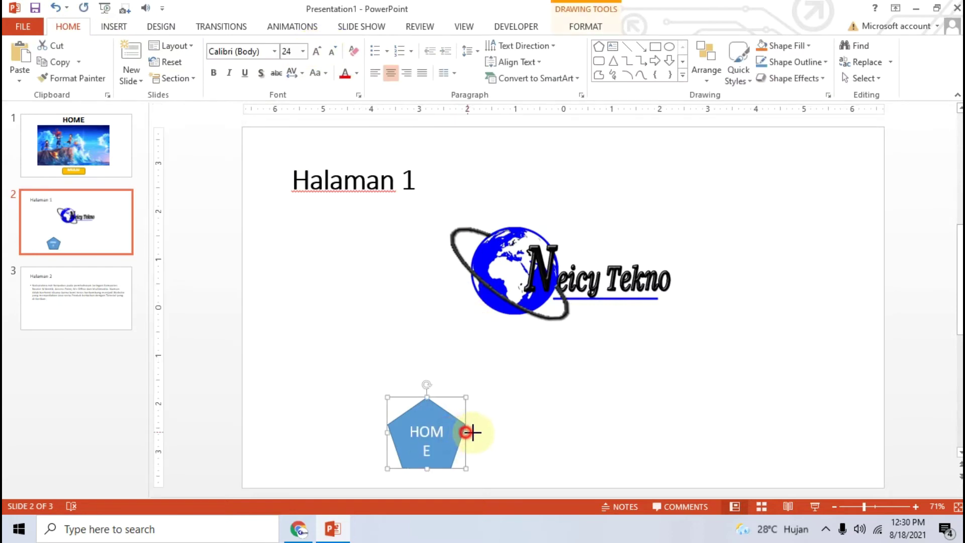
drag(468, 433, 479, 433)
click(499, 436)
click(447, 436)
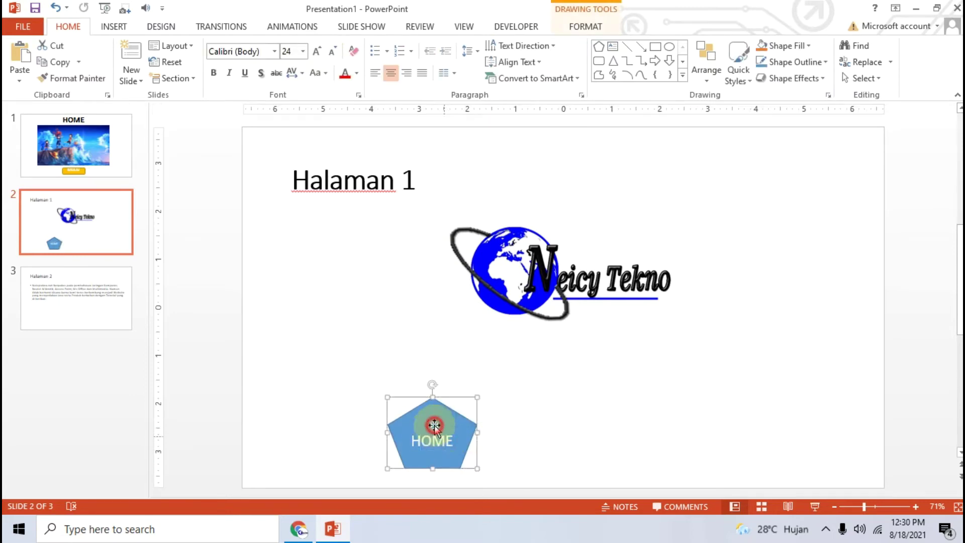
mouse_move(459, 417)
mouse_down()
mouse_move(858, 424)
mouse_move(848, 426)
mouse_up()
click(713, 436)
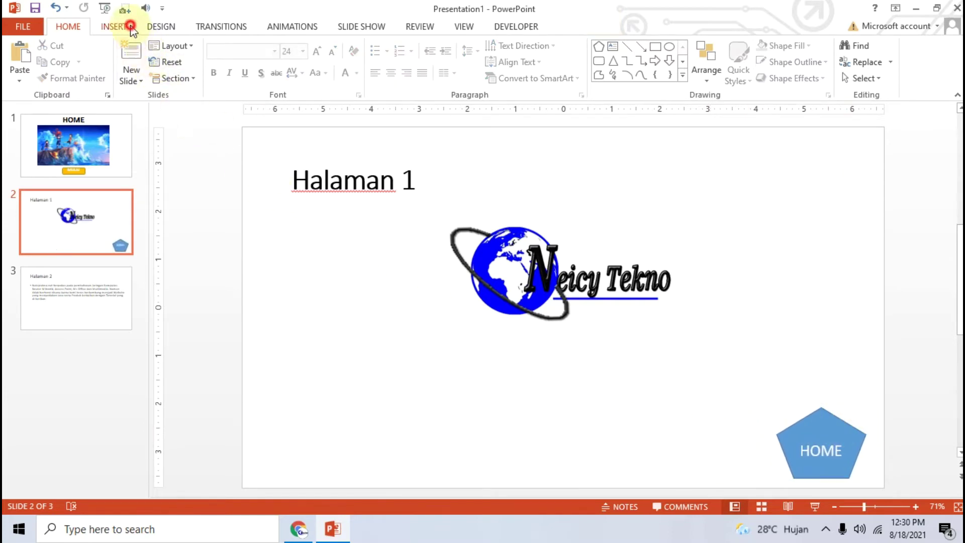
Step: Draw a right arrow and line it up to the right of the HOME pentagon
click(114, 27)
click(244, 77)
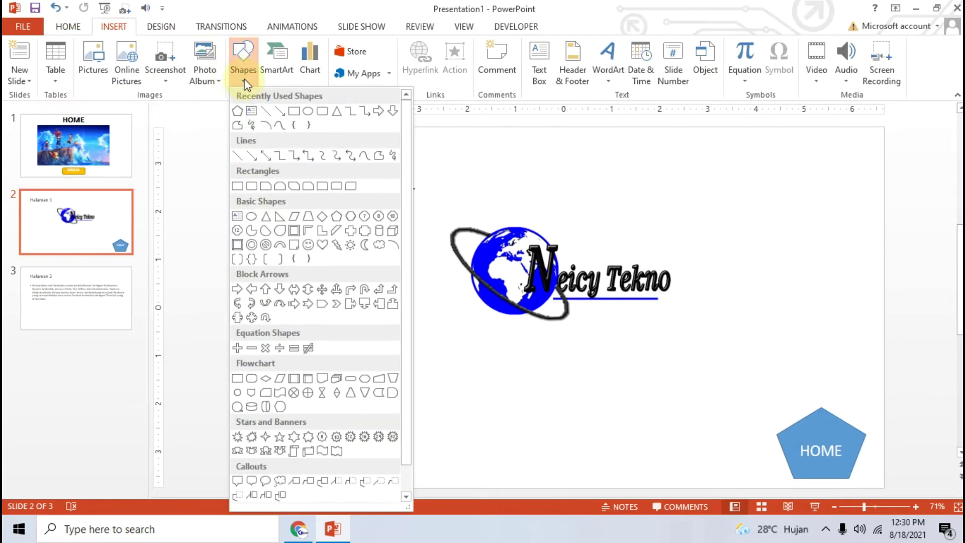
click(378, 111)
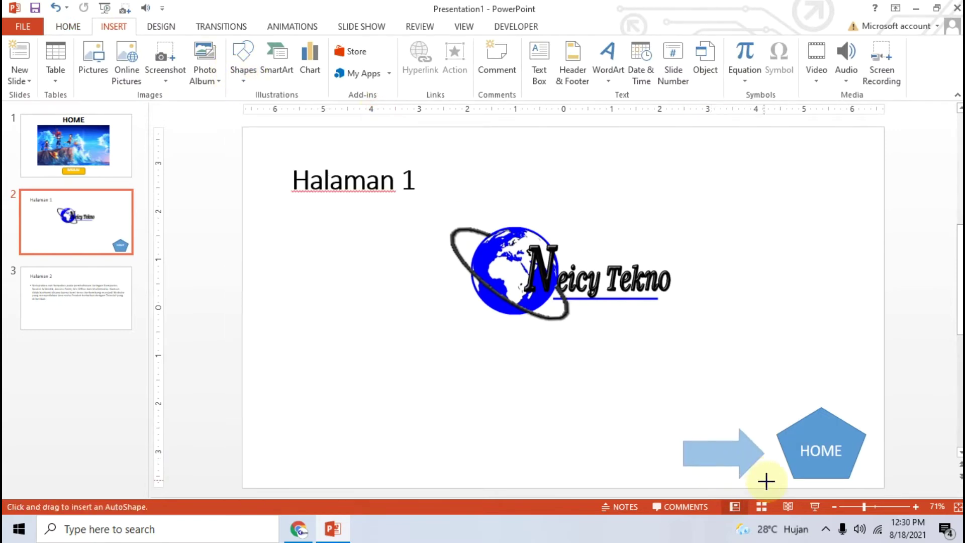
drag(682, 429, 767, 478)
click(836, 441)
mouse_move(840, 427)
mouse_down()
mouse_move(659, 415)
mouse_move(660, 429)
mouse_up()
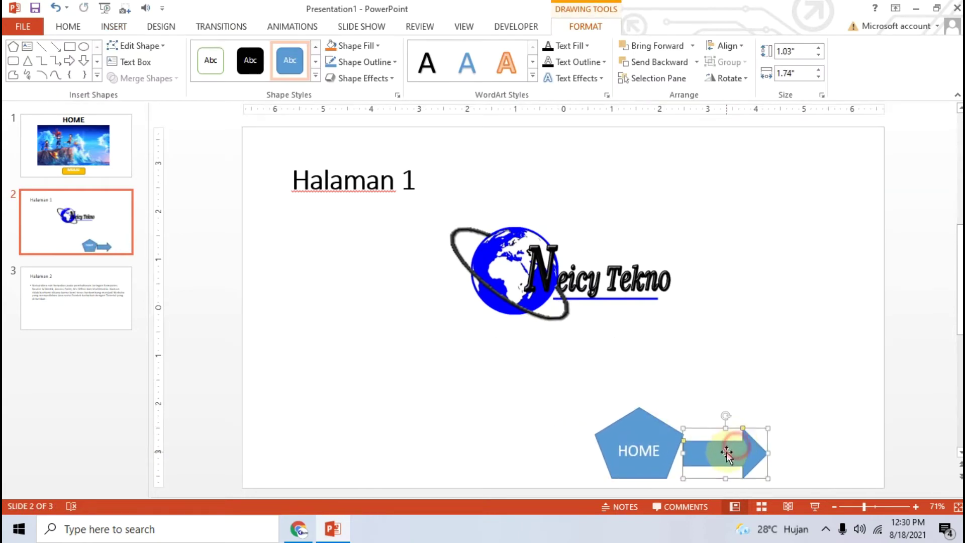
drag(728, 448, 800, 448)
click(632, 451)
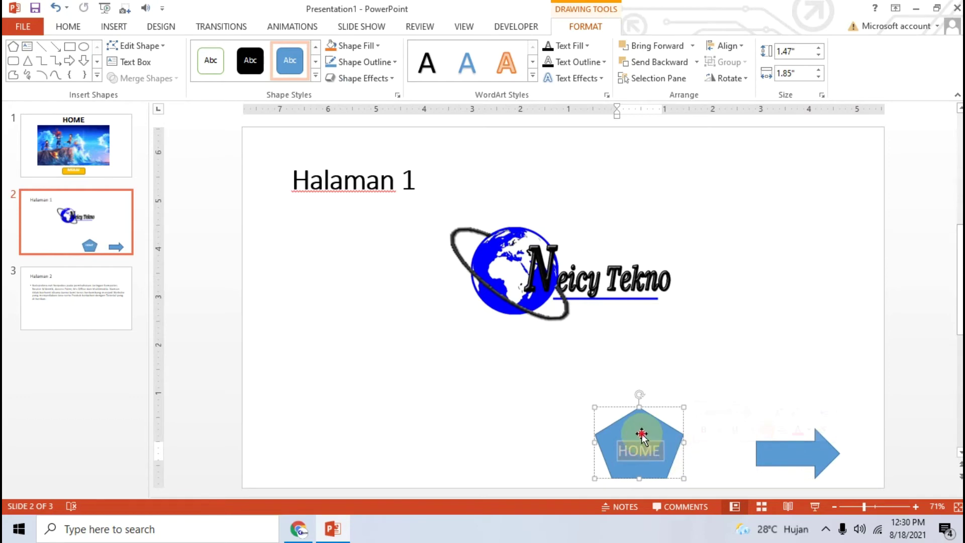
drag(642, 426, 698, 426)
Step: Label the right arrow NEXT
click(768, 448)
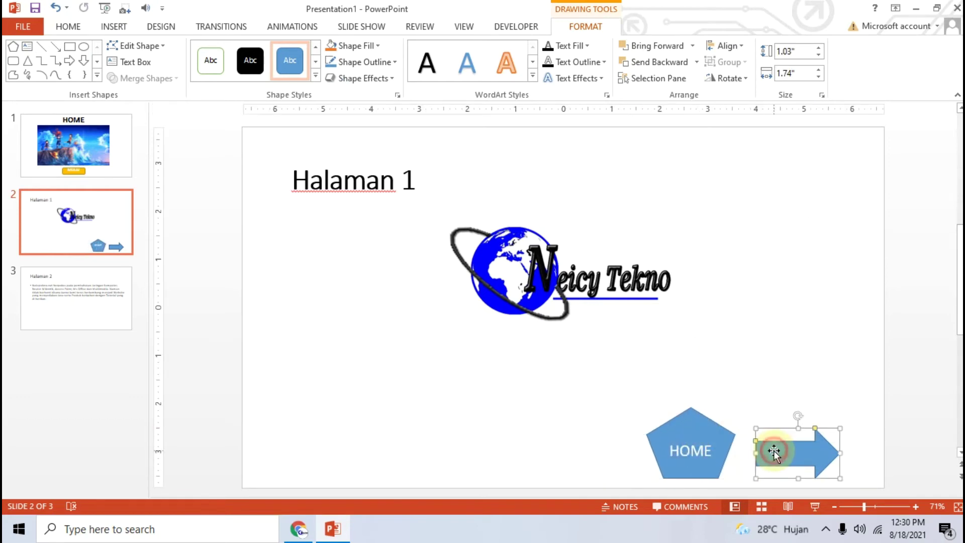
right_click(776, 450)
click(815, 282)
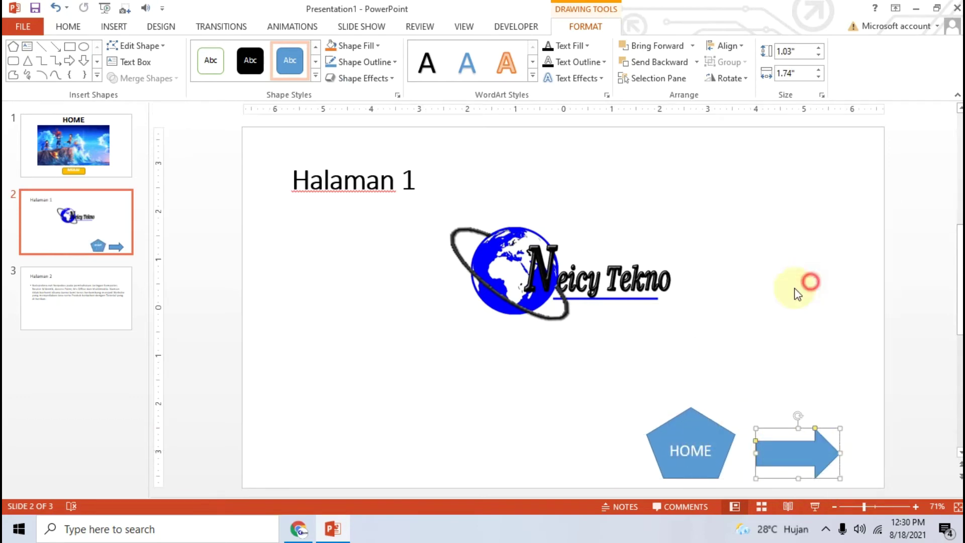
text(NEXT)
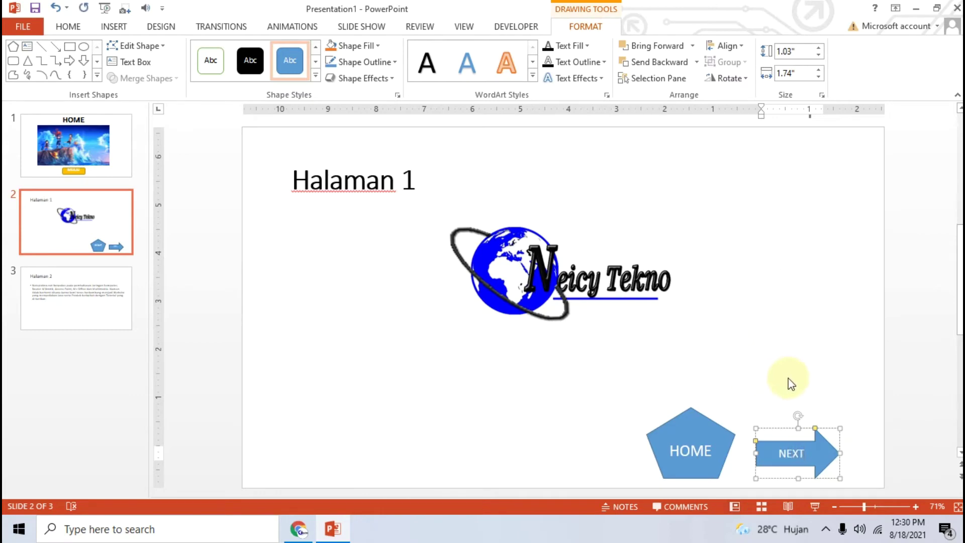
click(787, 383)
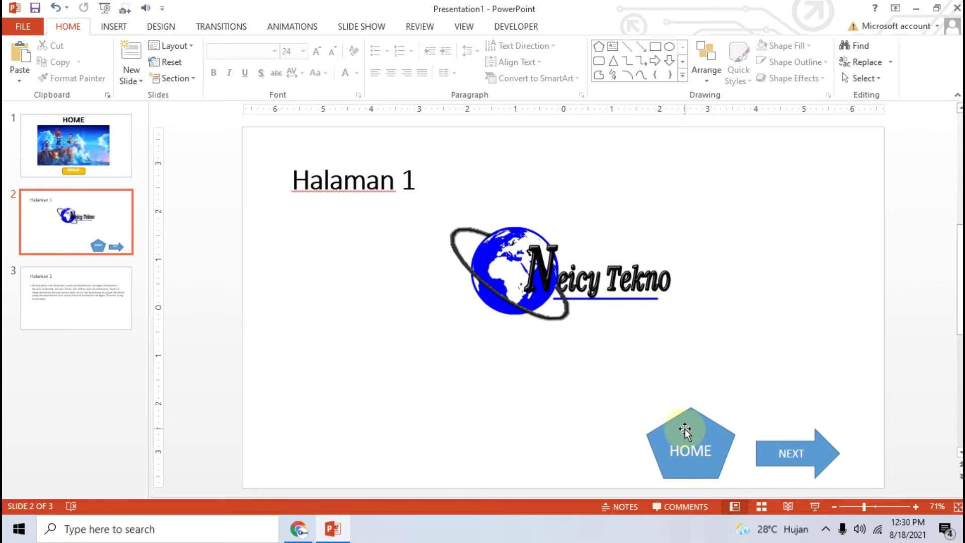
click(685, 429)
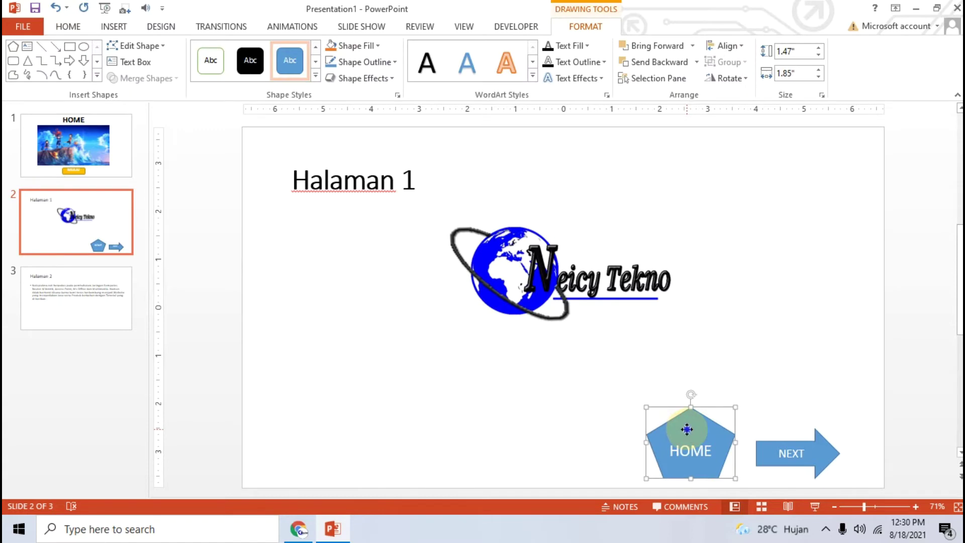
Step: Hyperlink the HOME pentagon to slide 1, HOME, as a place in this document
right_click(686, 431)
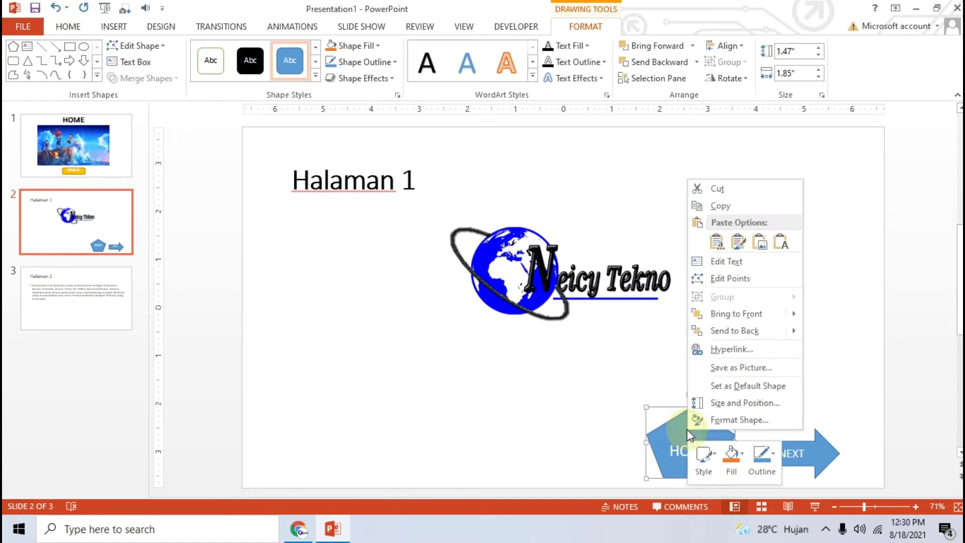
click(730, 349)
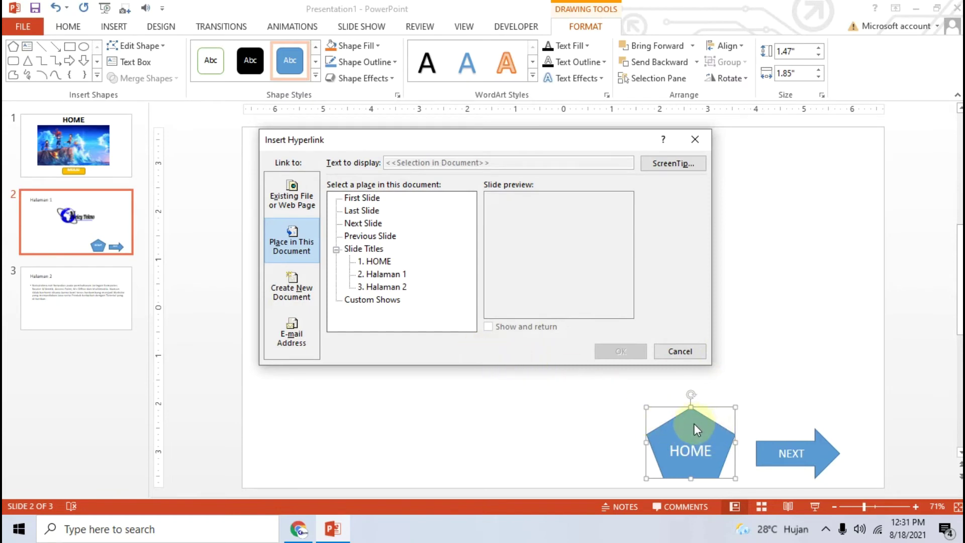
click(378, 261)
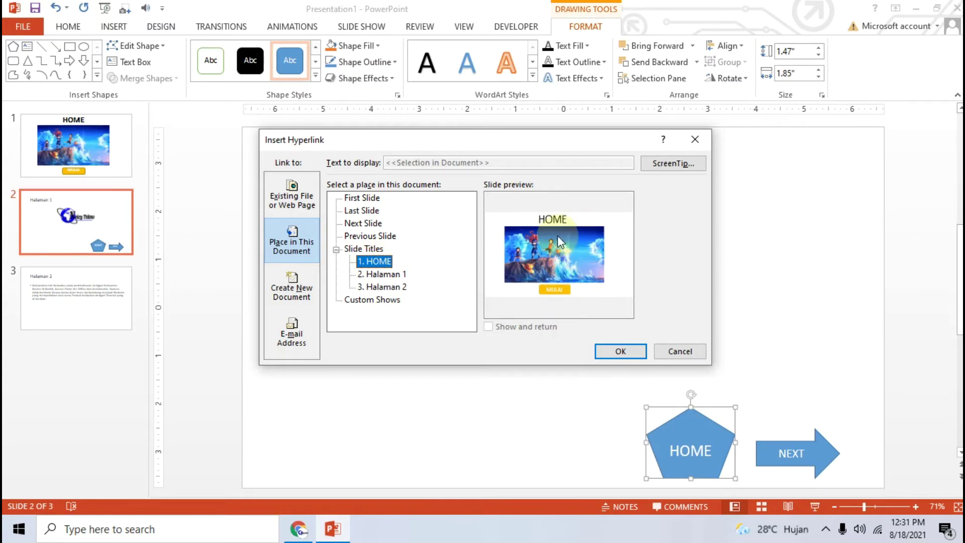
click(620, 351)
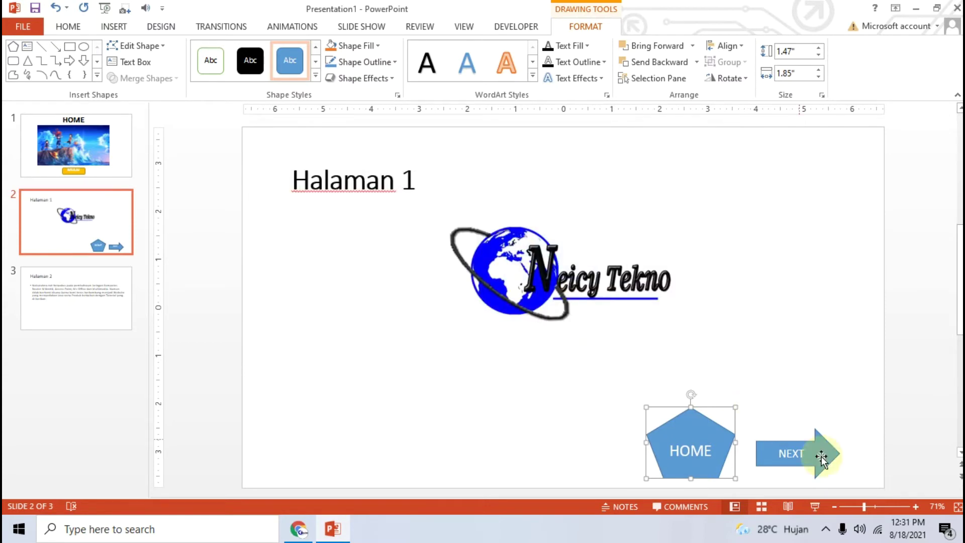
Step: Hyperlink the NEXT arrow to slide 3, Halaman 2, then go to that slide
click(804, 444)
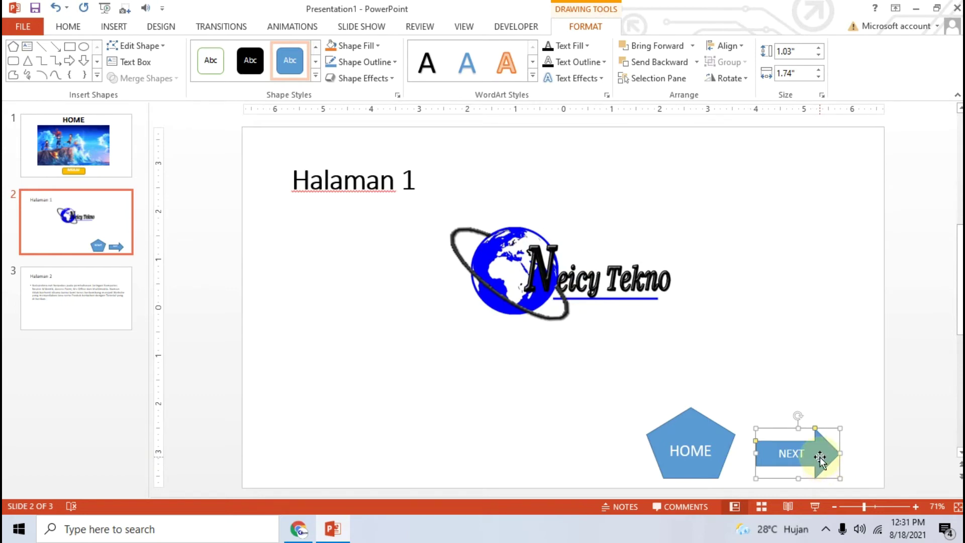
right_click(820, 458)
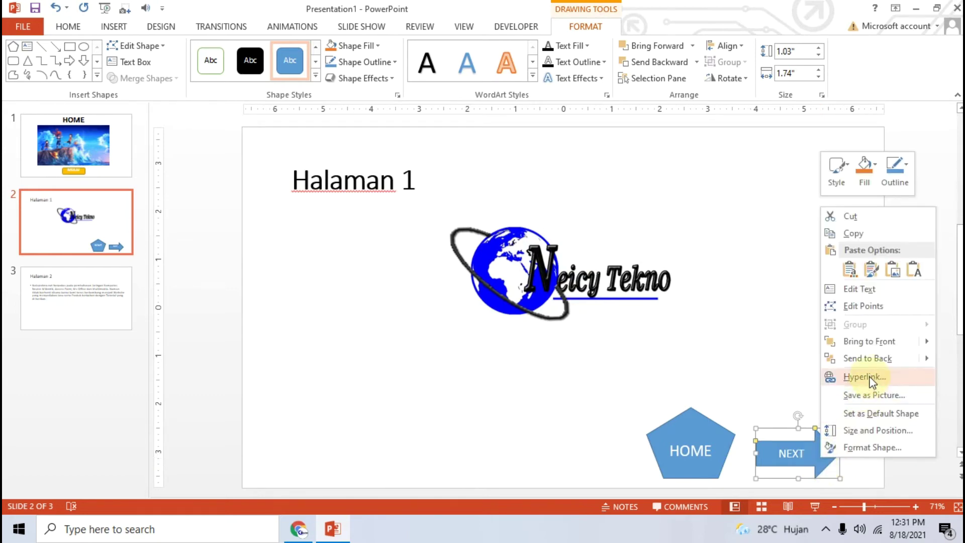
click(864, 377)
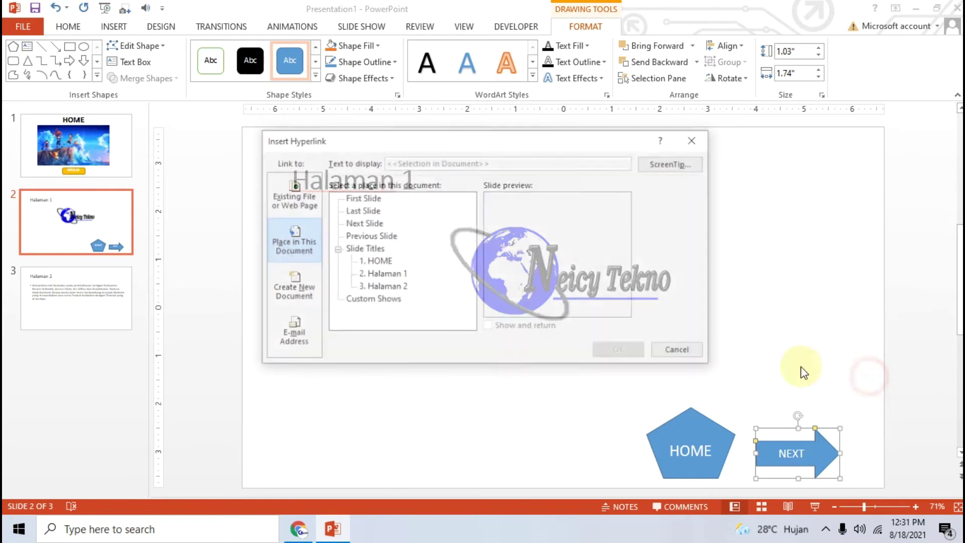
click(380, 287)
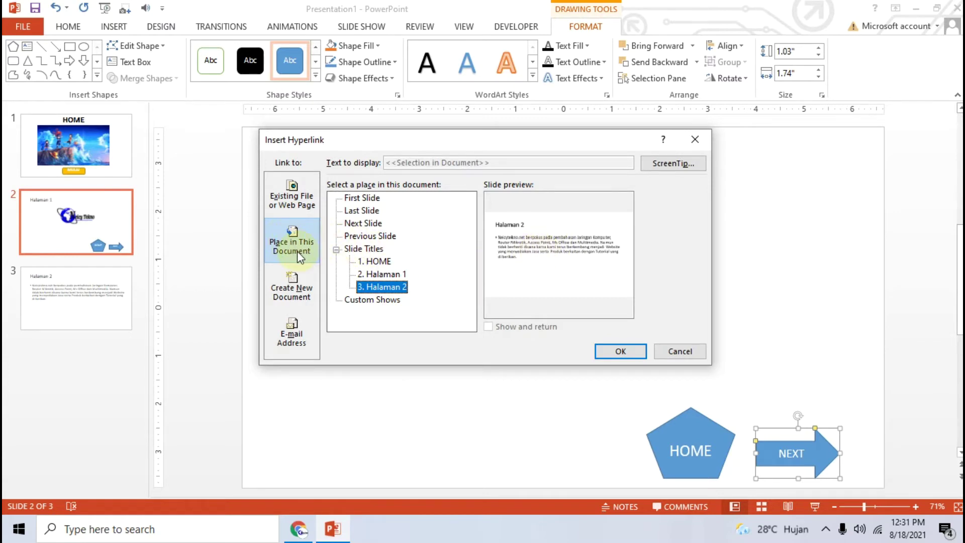
click(397, 287)
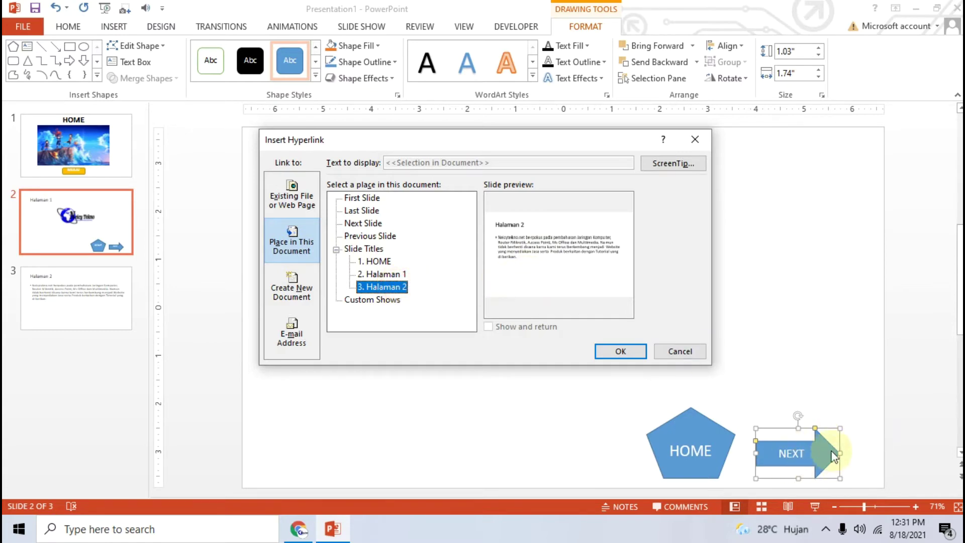
click(622, 351)
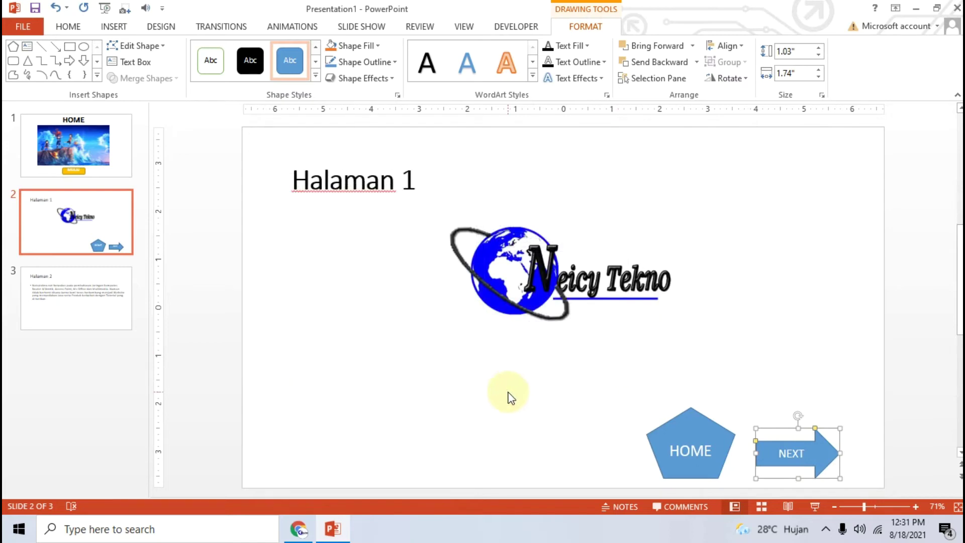
click(112, 288)
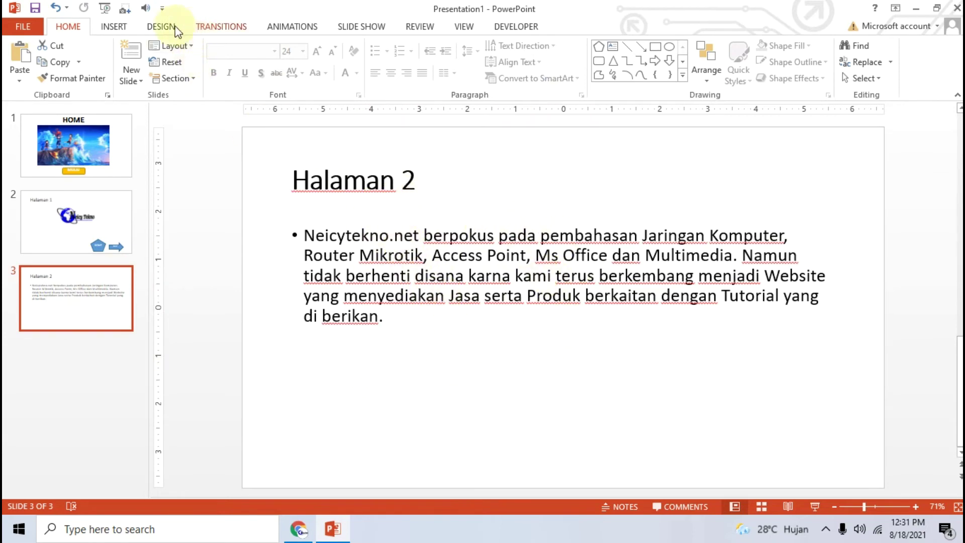
Step: Draw a blue pentagon in the bottom-right corner of Halaman 2
click(114, 26)
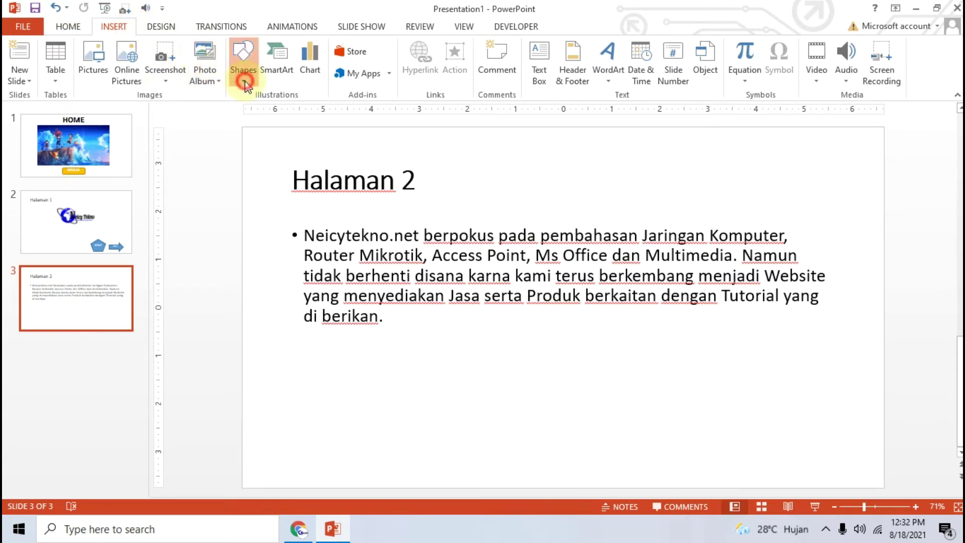
click(244, 63)
click(237, 111)
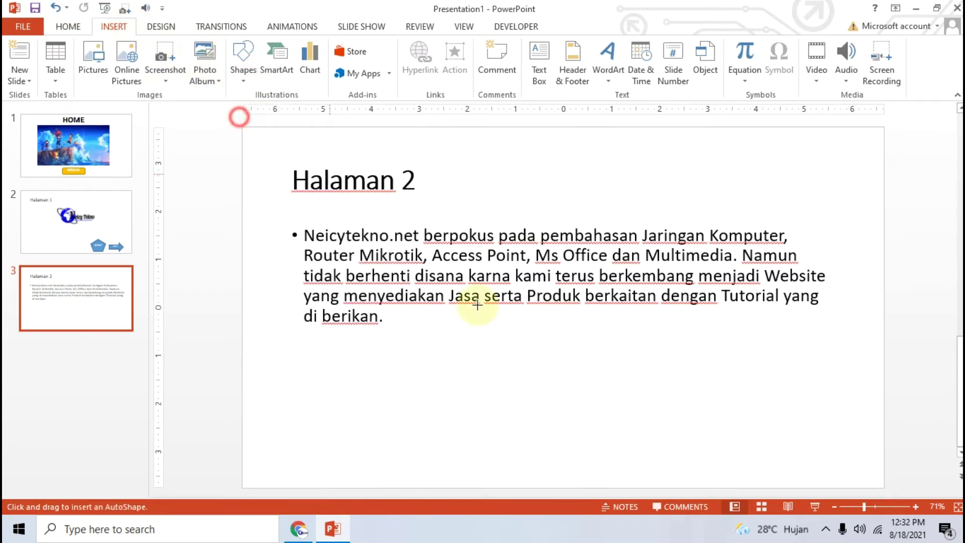
drag(737, 407, 791, 464)
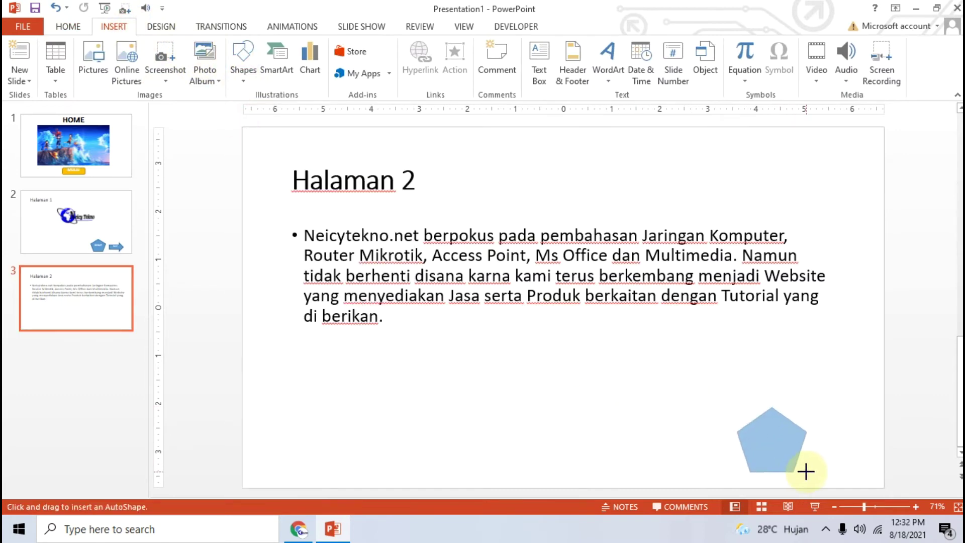
drag(791, 464, 830, 475)
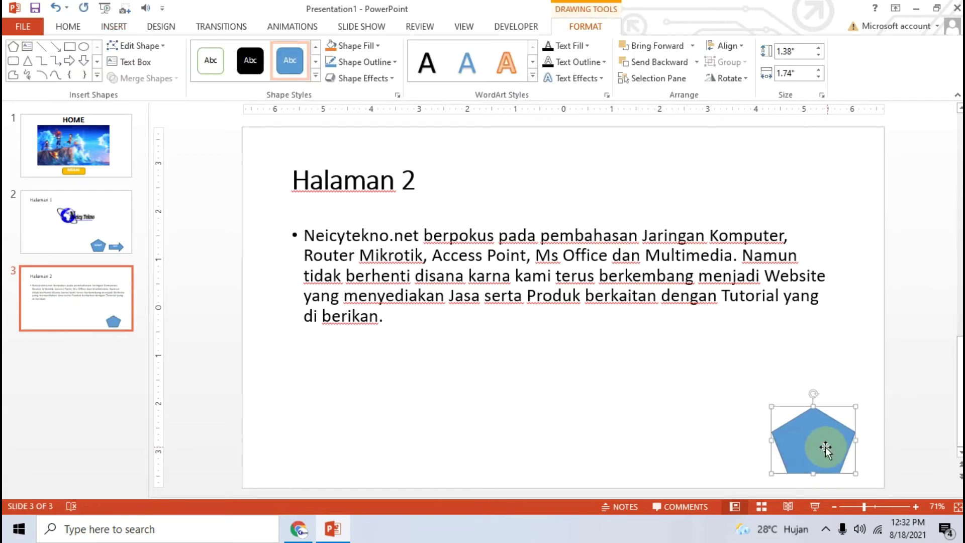
Step: Label the pentagon HOME at 24 pt and widen it to fit one line
right_click(825, 447)
click(848, 284)
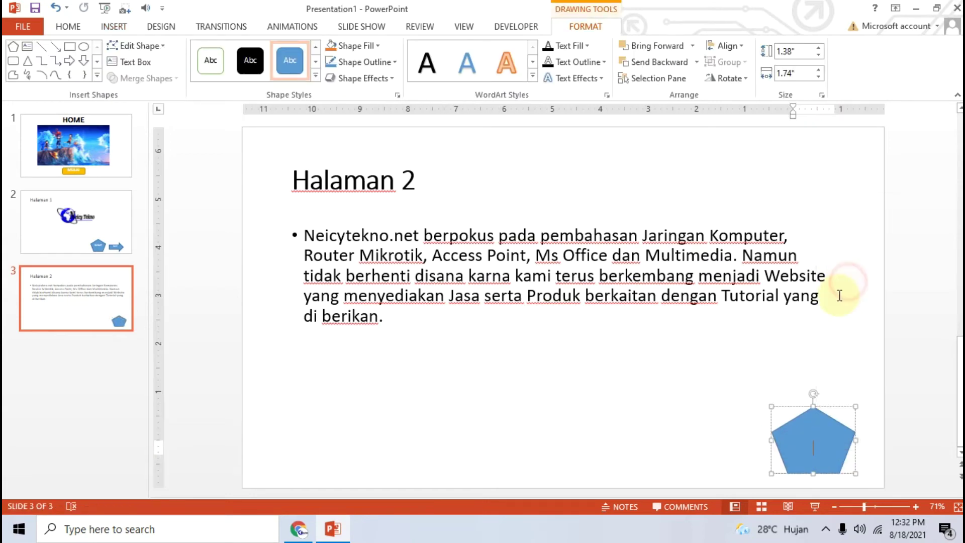
text(HOME)
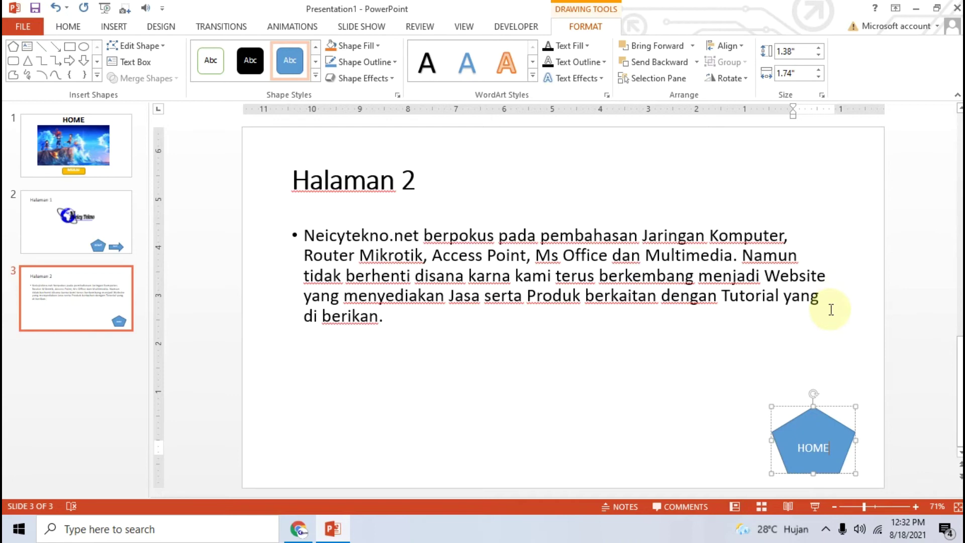
click(68, 26)
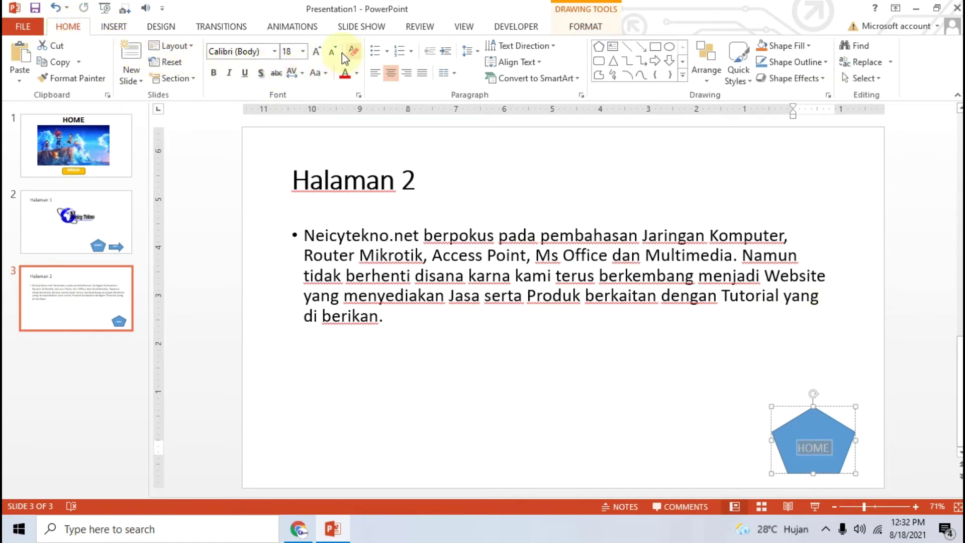
click(317, 55)
click(316, 54)
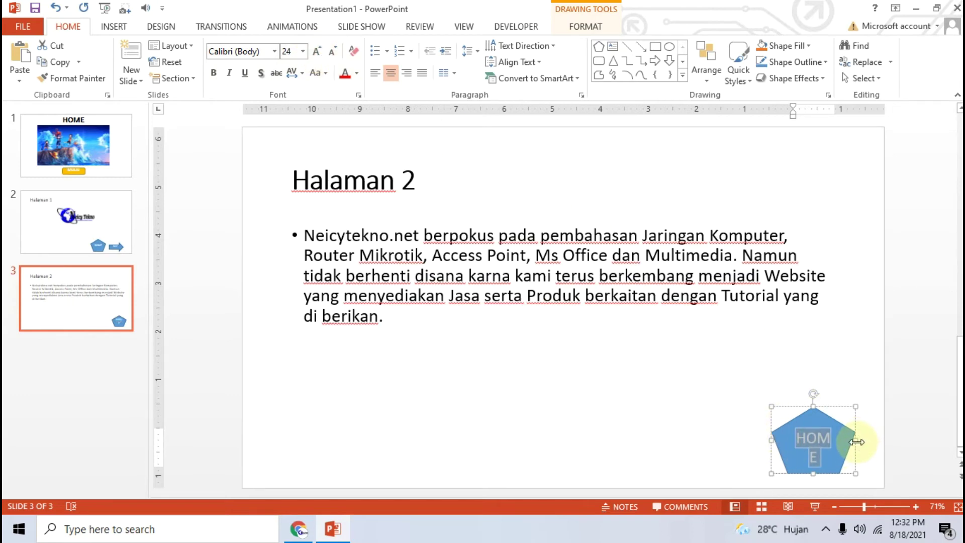
drag(855, 440, 864, 441)
click(746, 425)
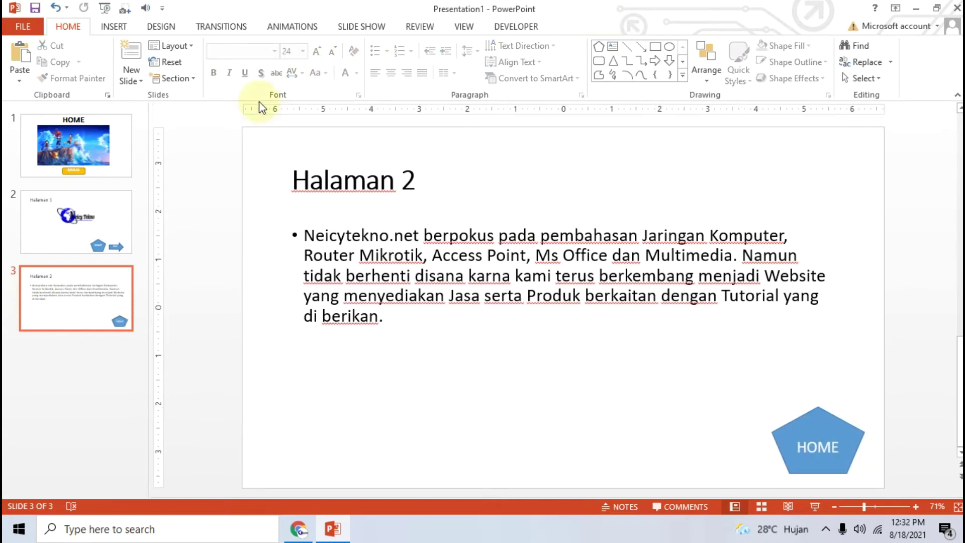
click(114, 26)
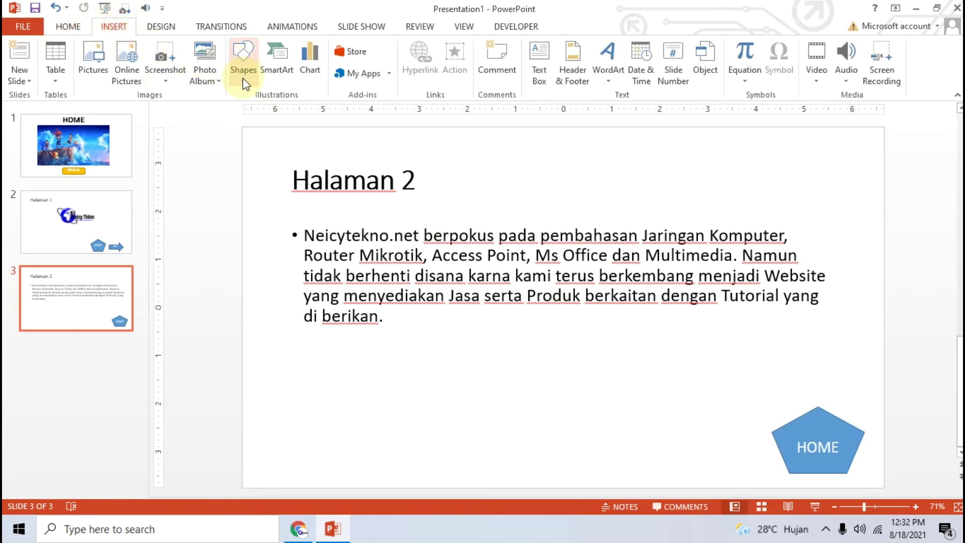
Step: Draw a blue left-pointing block arrow beside the HOME pentagon on slide 3
click(243, 75)
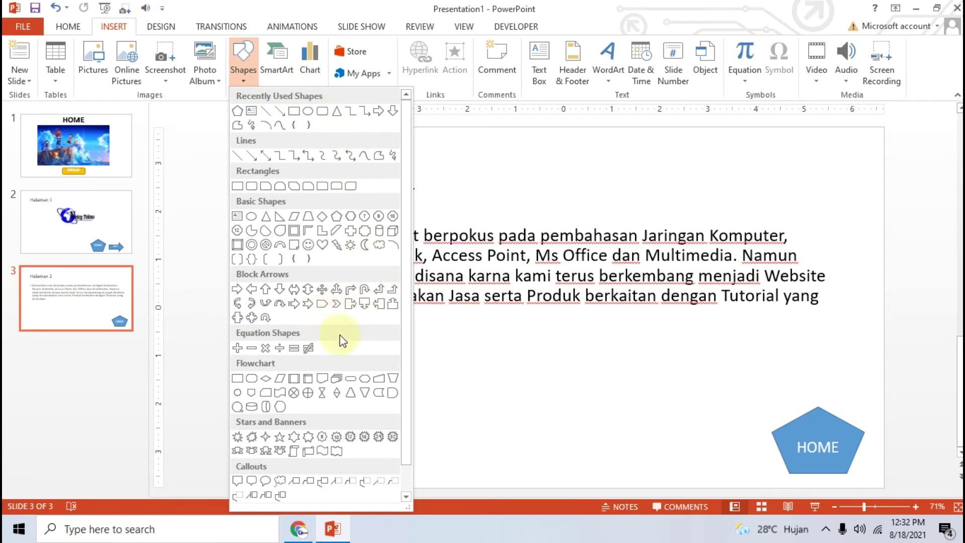
click(251, 290)
drag(632, 419, 738, 474)
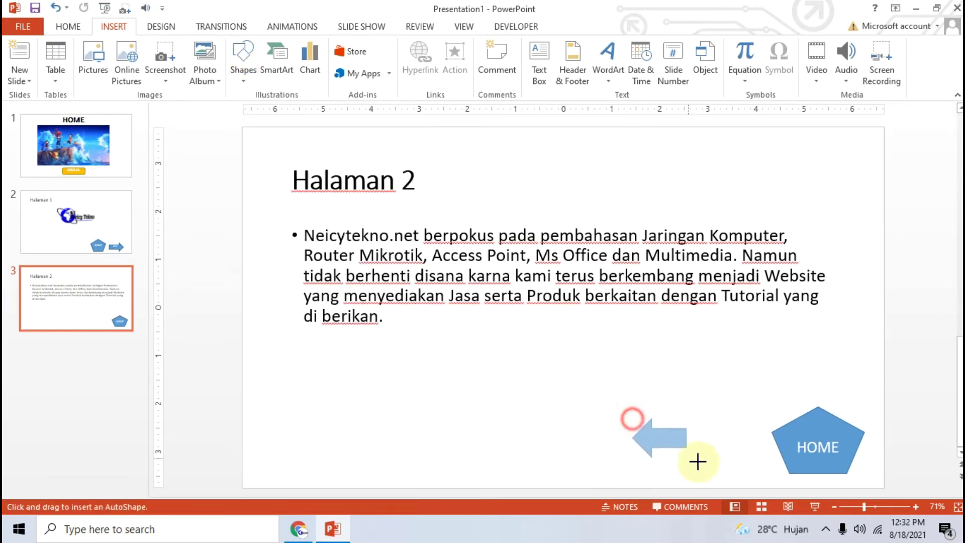
drag(685, 447, 710, 448)
Step: Label the arrow BACK and enlarge its text to 24 pt
right_click(710, 448)
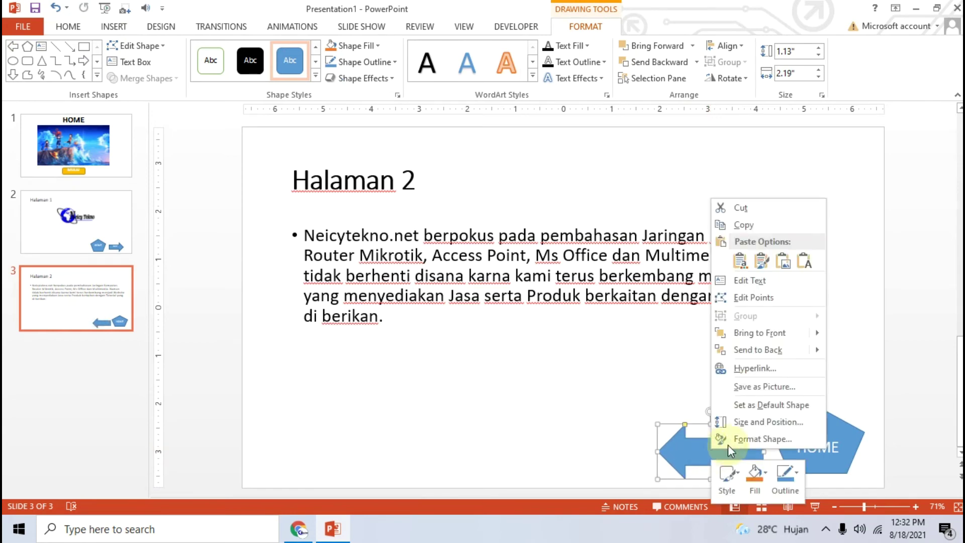
click(738, 281)
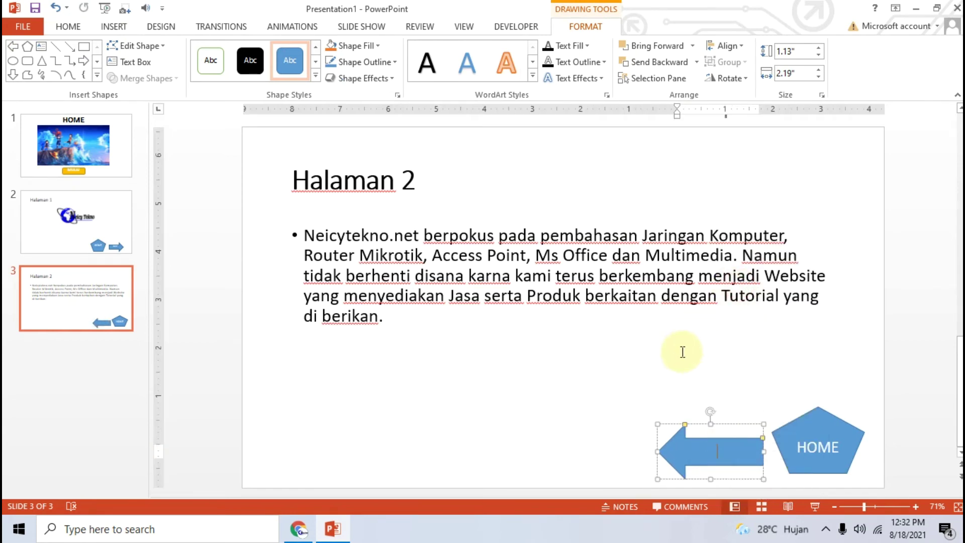
text(BACK)
key(ctrl+a)
click(116, 27)
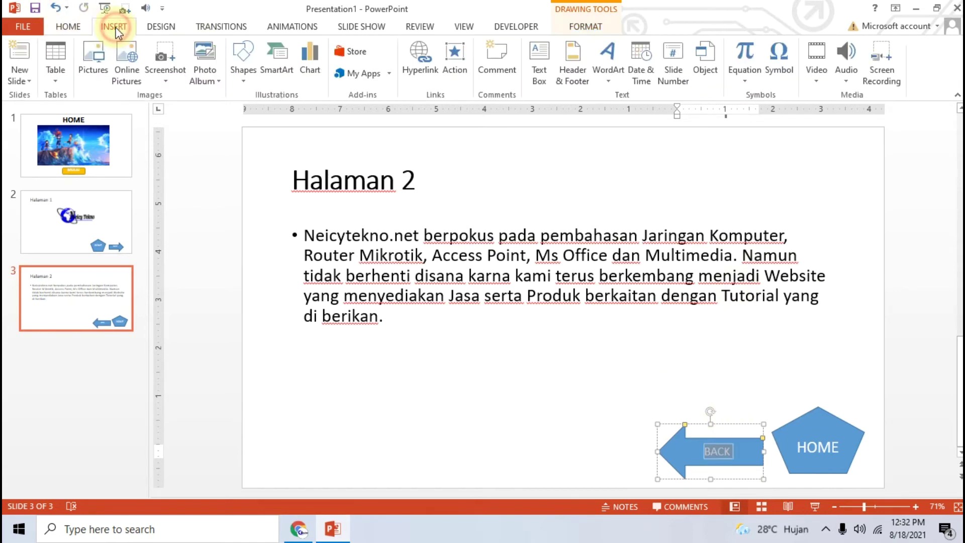
click(68, 26)
click(316, 51)
click(316, 50)
click(582, 405)
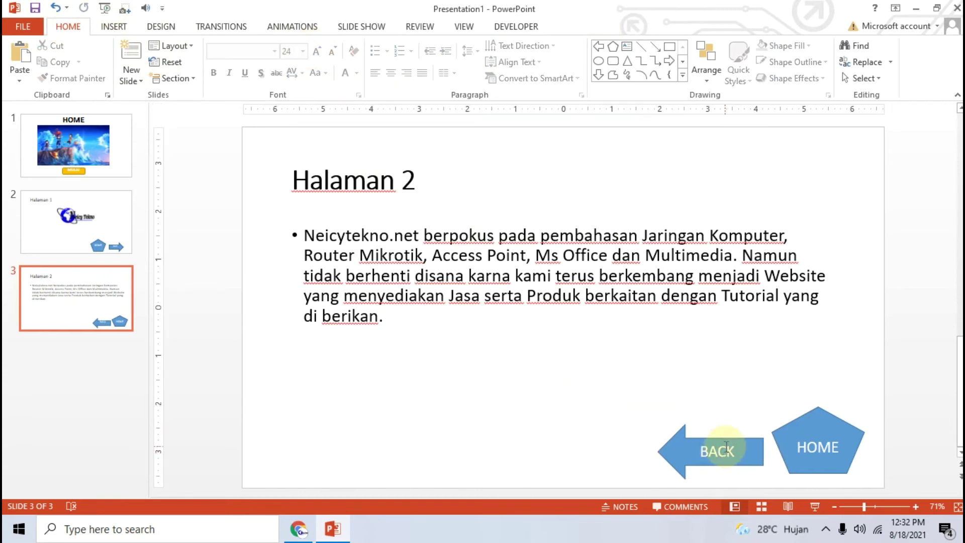
Step: Hyperlink the HOME pentagon on Halaman 2 to slide 1, HOME
right_click(837, 423)
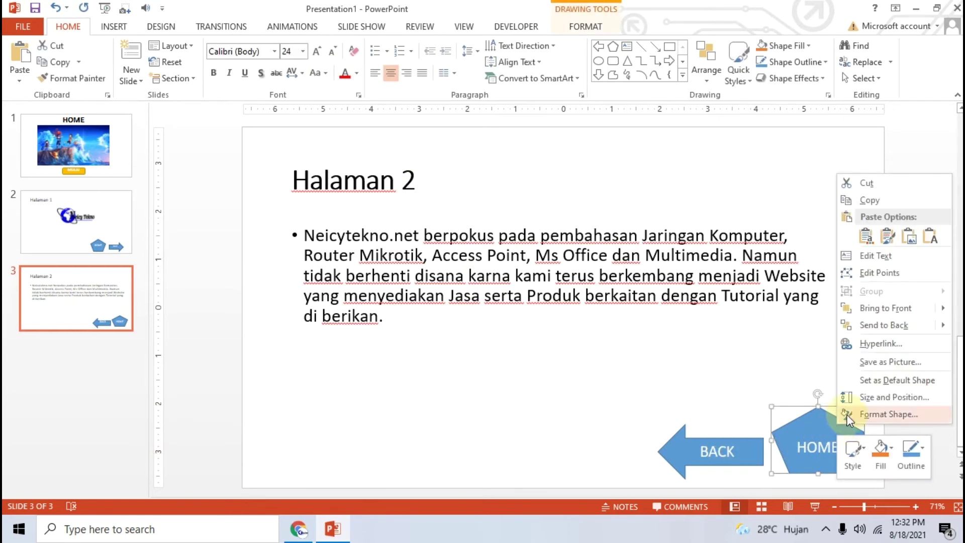
click(874, 346)
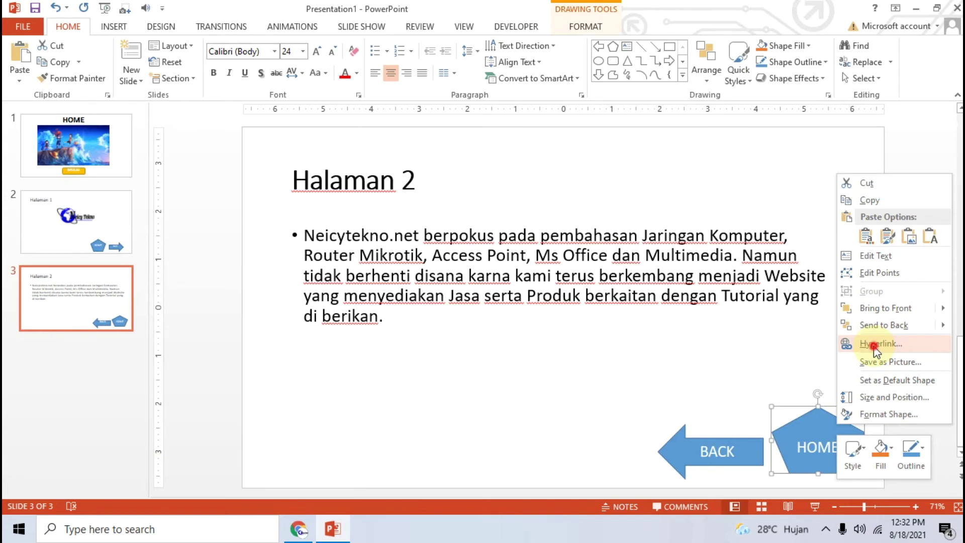
click(297, 240)
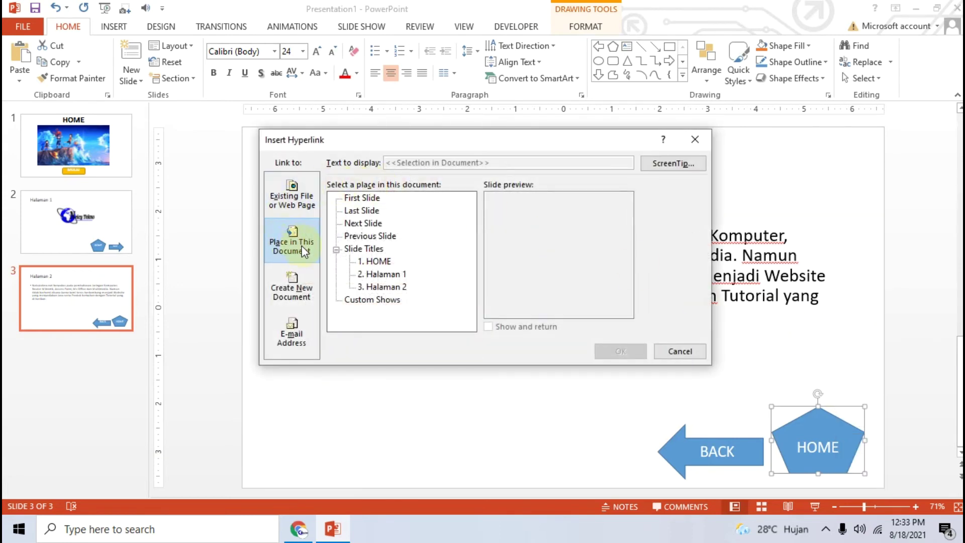
click(810, 428)
click(380, 262)
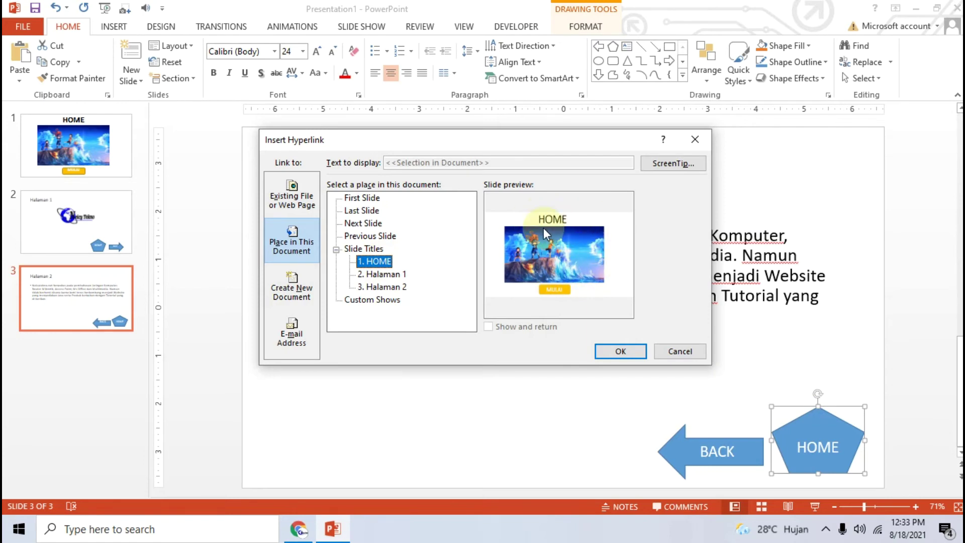
click(624, 349)
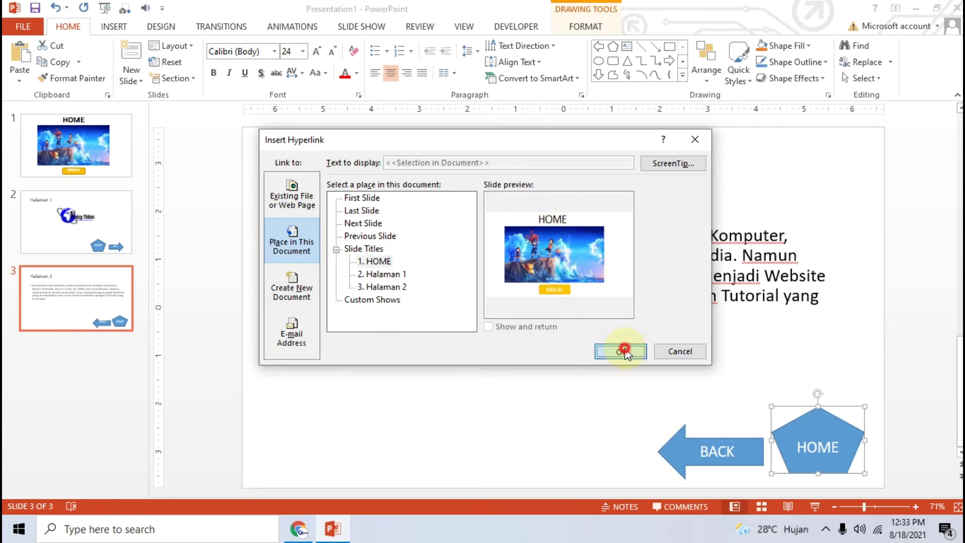
click(686, 446)
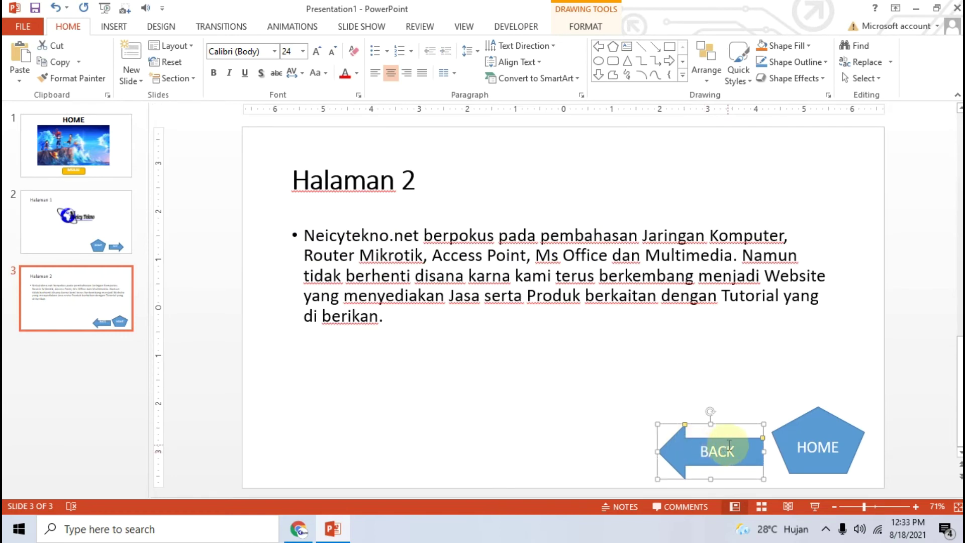
Step: Hyperlink the BACK arrow on Halaman 2 to slide 2, Halaman 1
right_click(682, 437)
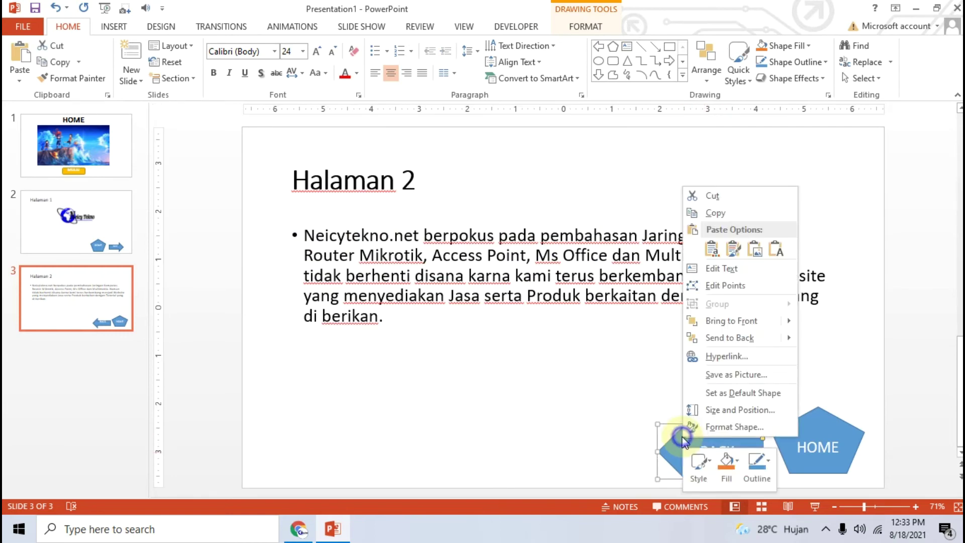
click(725, 355)
click(300, 250)
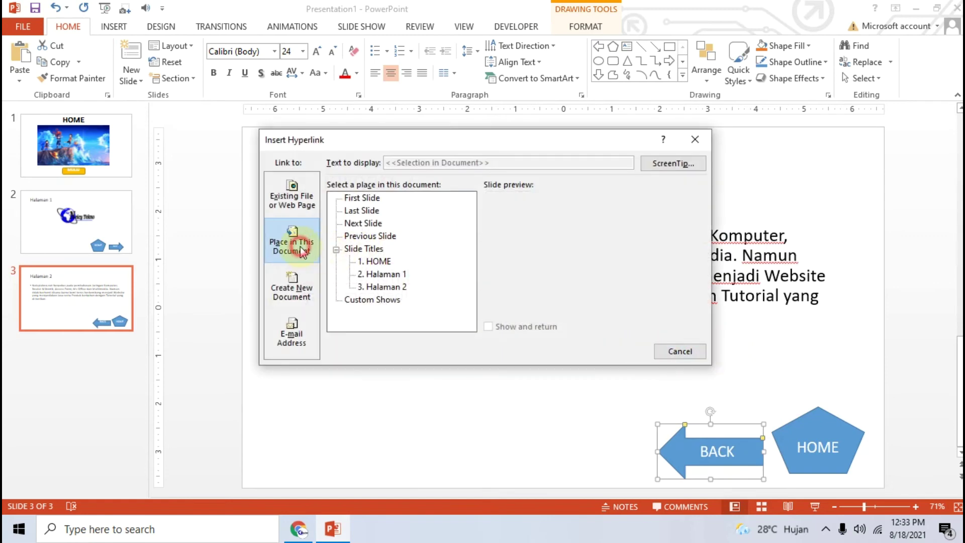
click(385, 274)
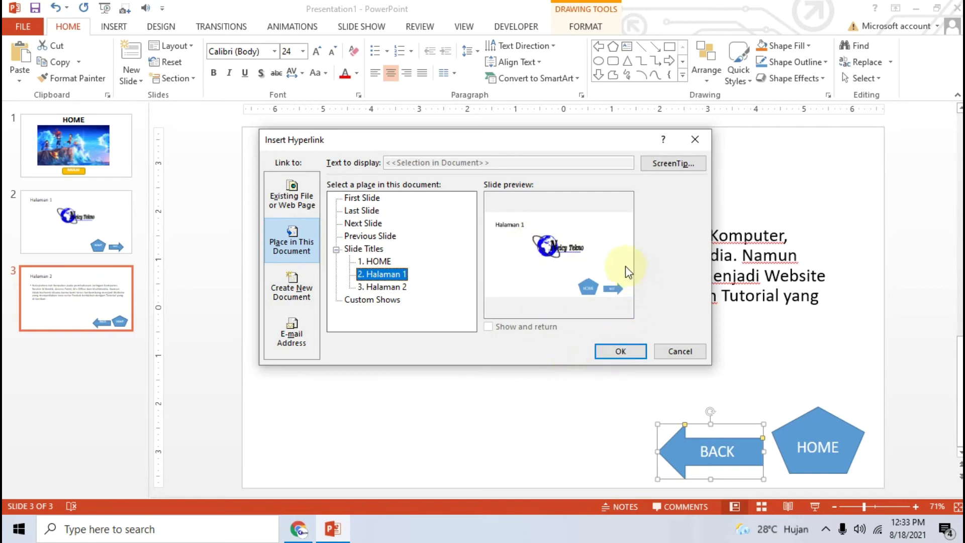
click(620, 352)
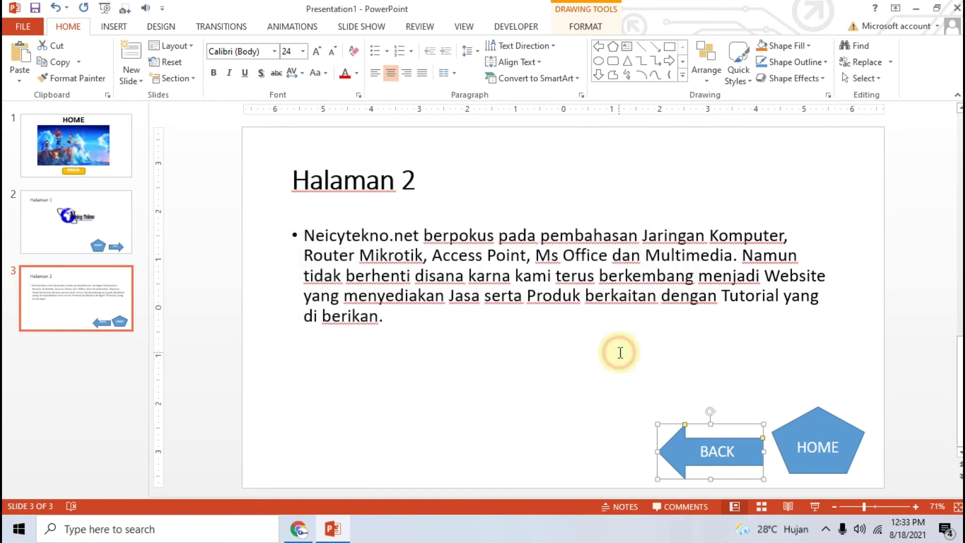
click(491, 382)
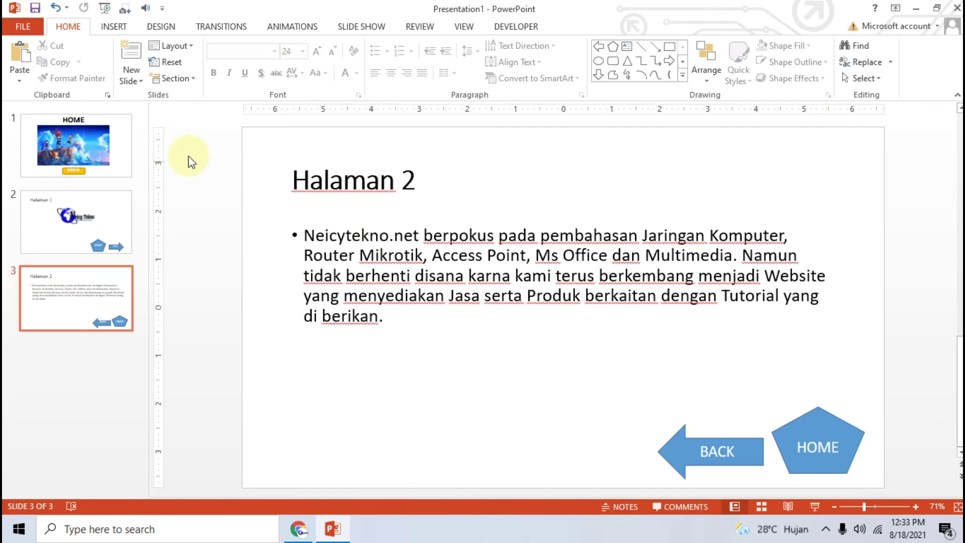
Step: Run the slideshow from slide 1 and test the MULAI and HOME buttons
key(Home)
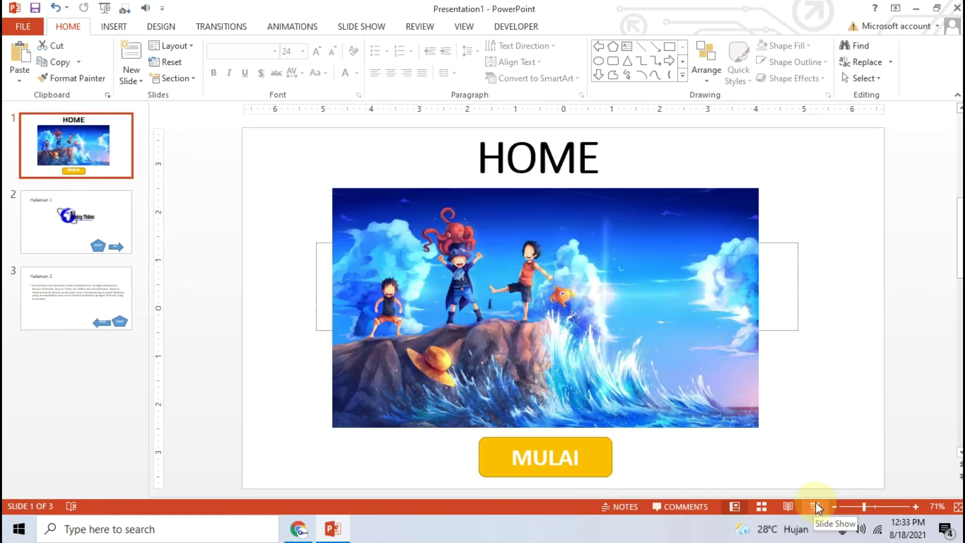
click(818, 507)
click(816, 507)
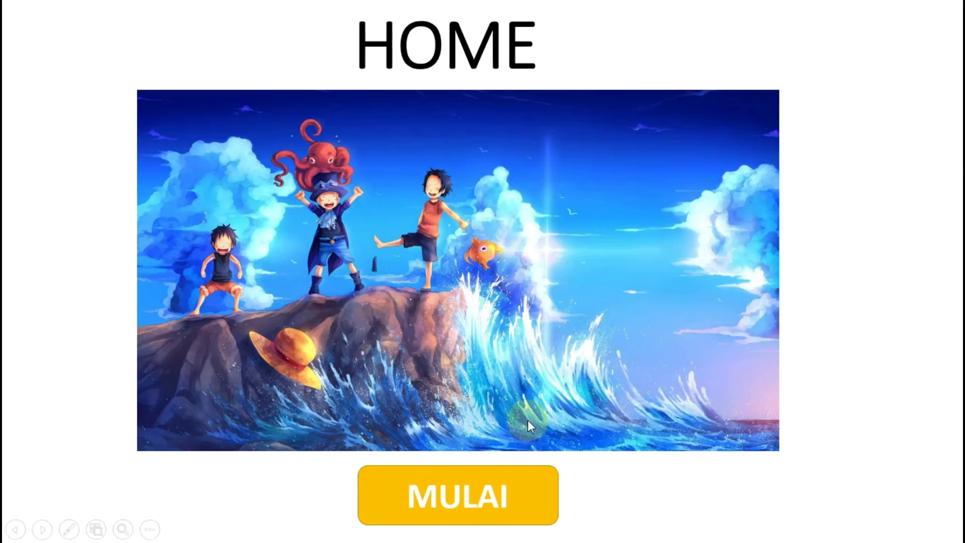
click(463, 490)
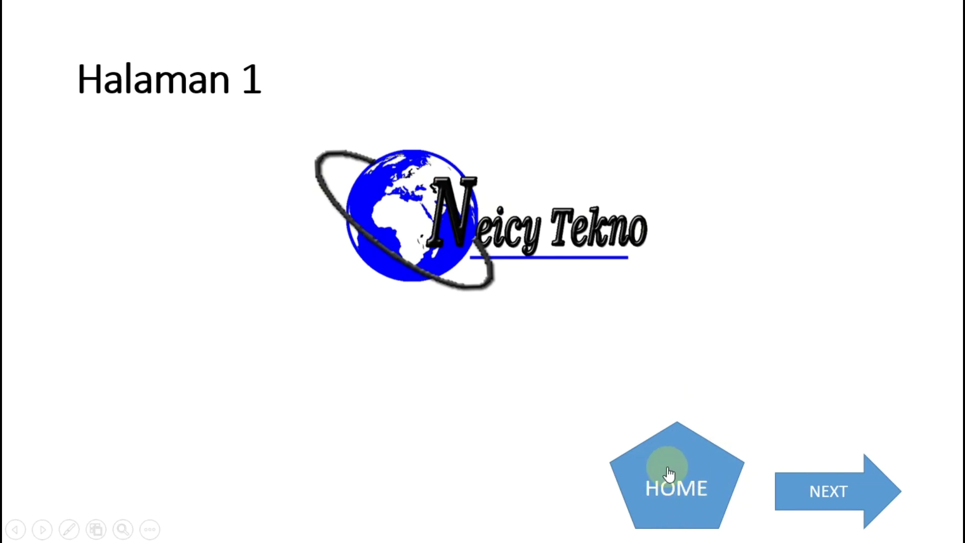
click(674, 466)
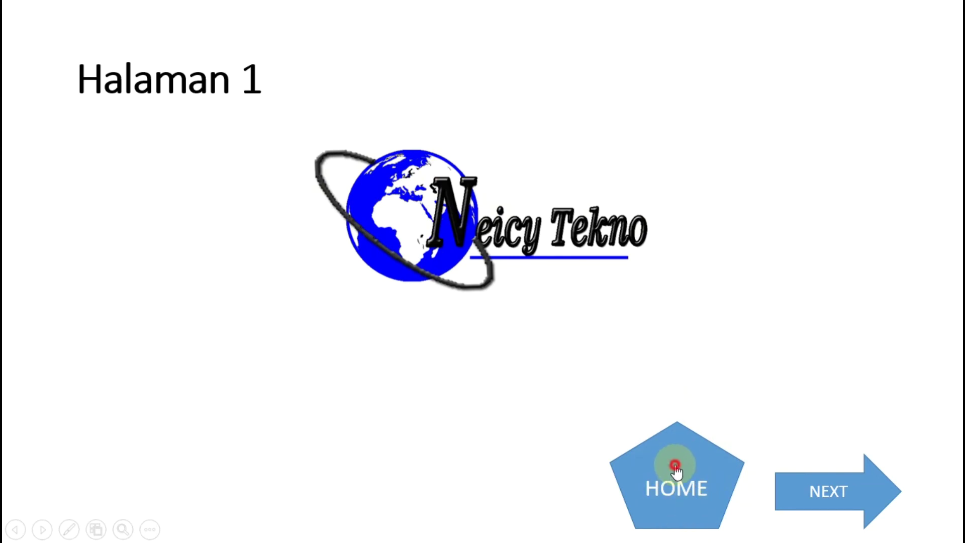
click(470, 492)
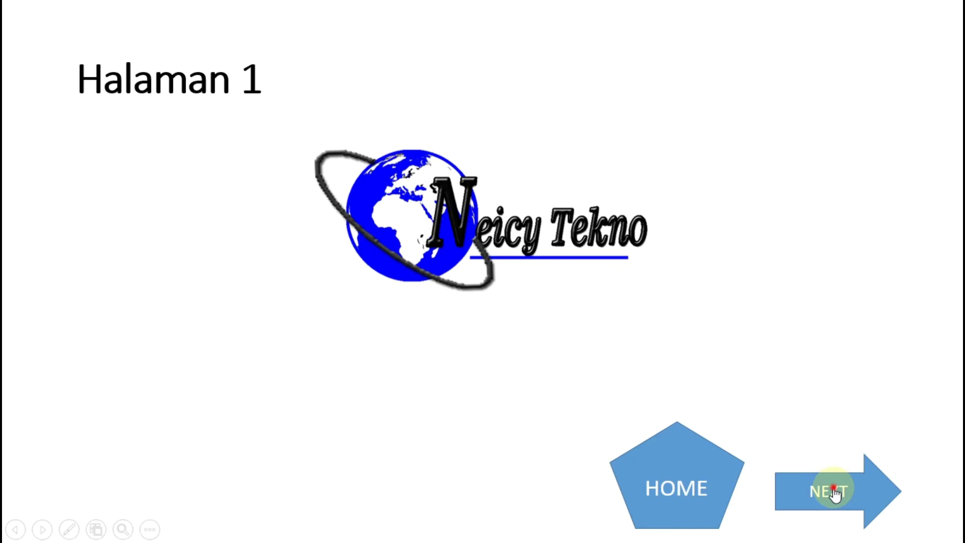
Step: Test the NEXT, BACK and Halaman 2 HOME buttons, then end the slideshow
click(832, 493)
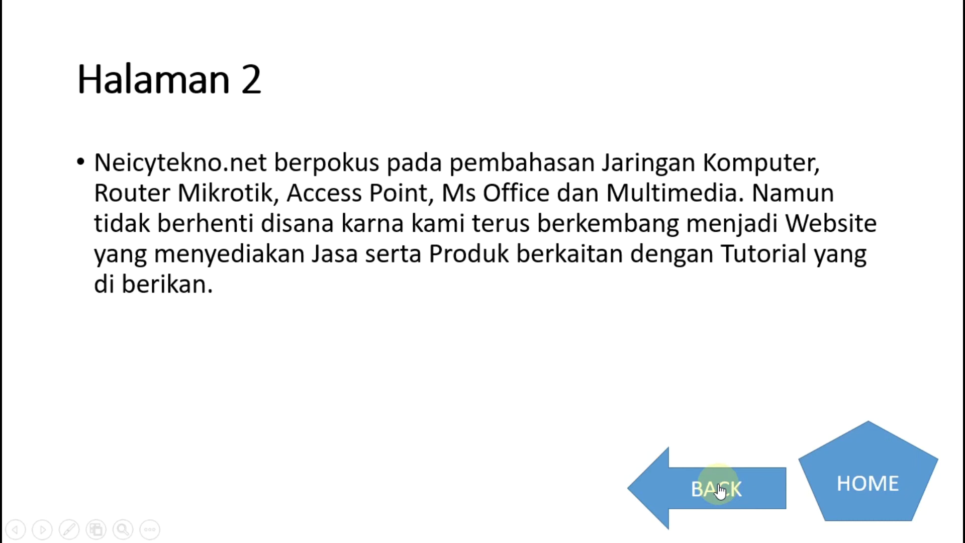
click(697, 488)
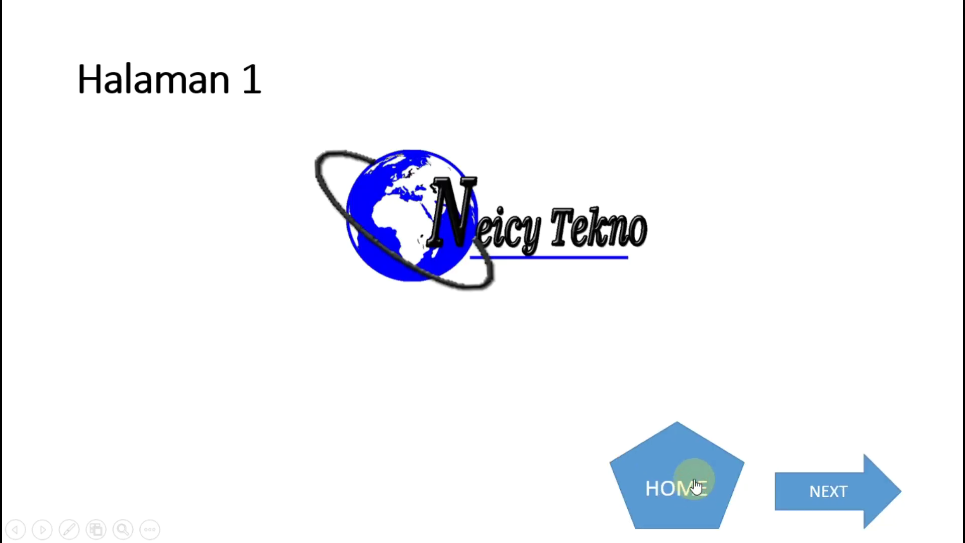
click(838, 488)
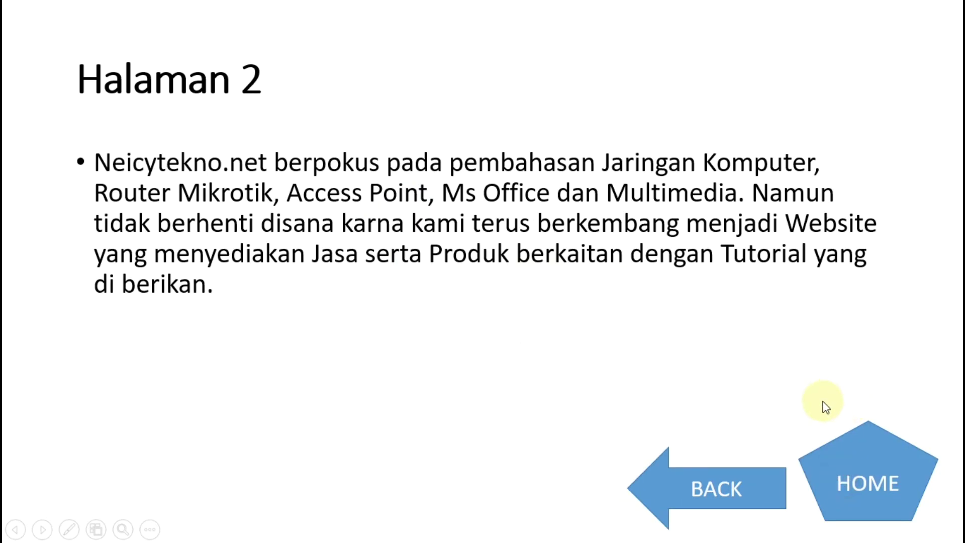
click(879, 476)
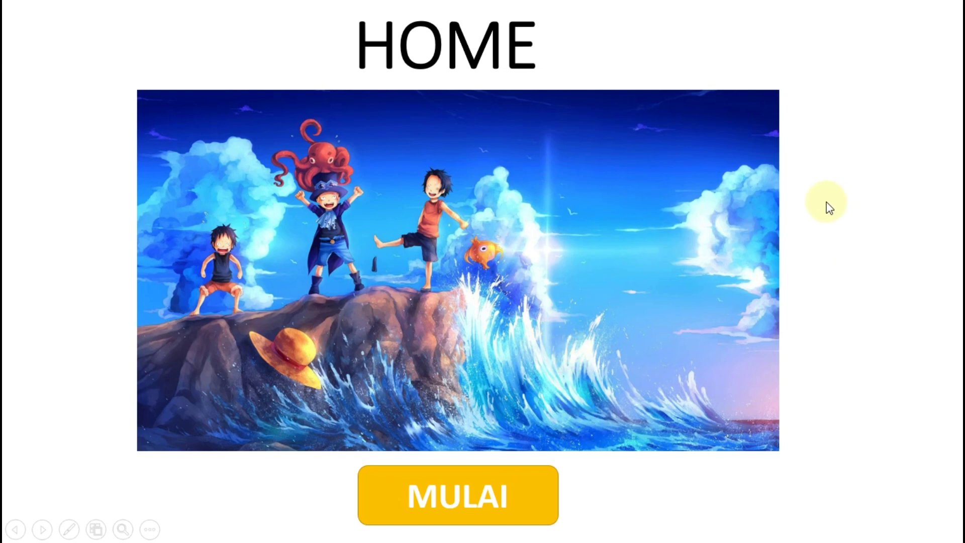
key(Escape)
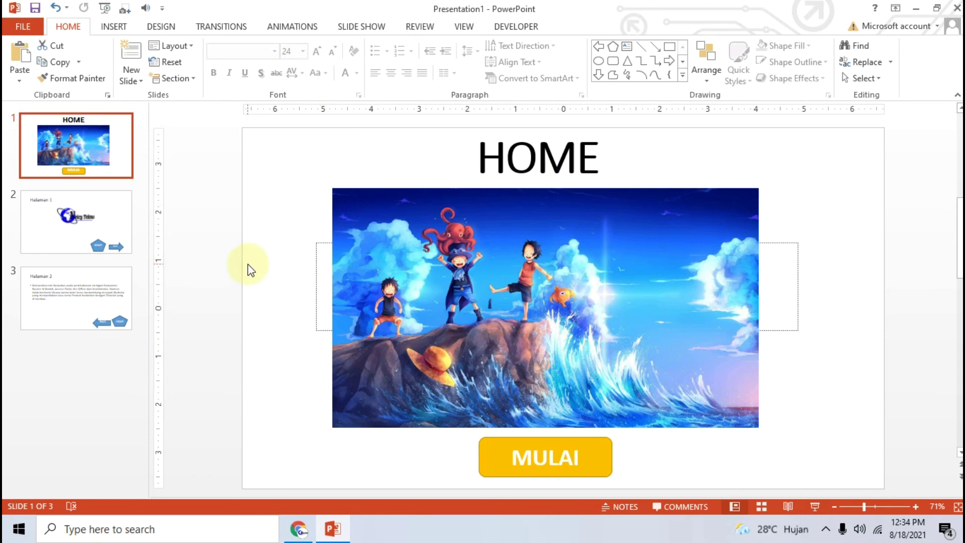
click(298, 529)
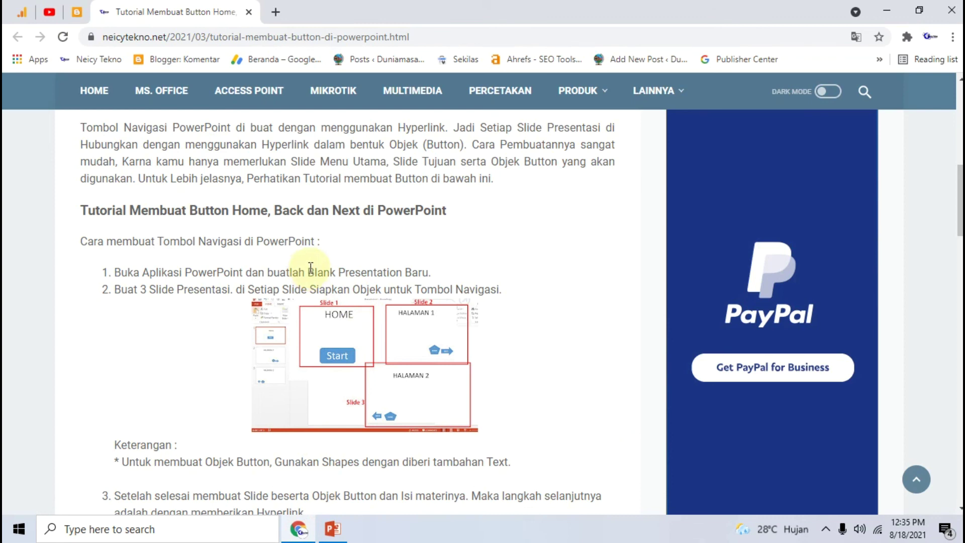
scroll(311, 268, down, 3)
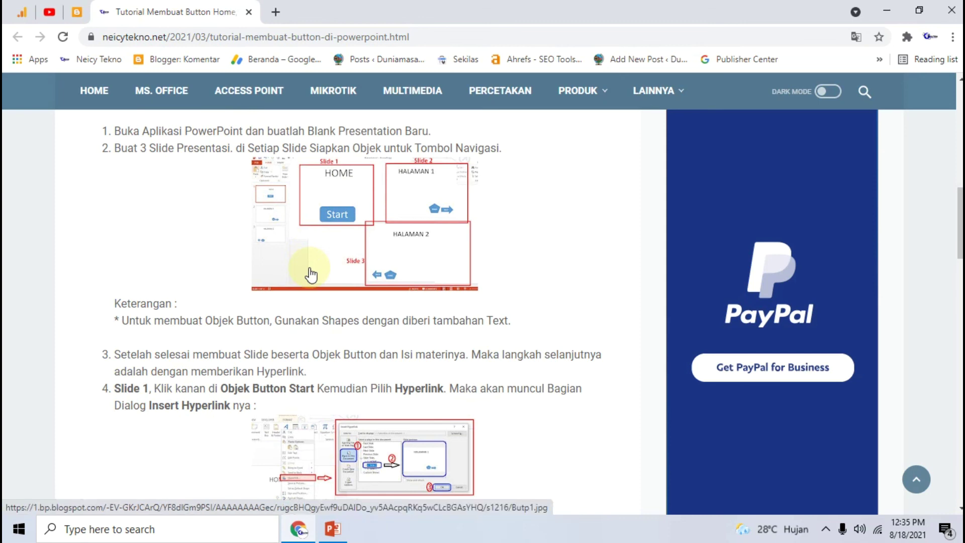
scroll(311, 275, down, 5)
scroll(311, 272, down, 5)
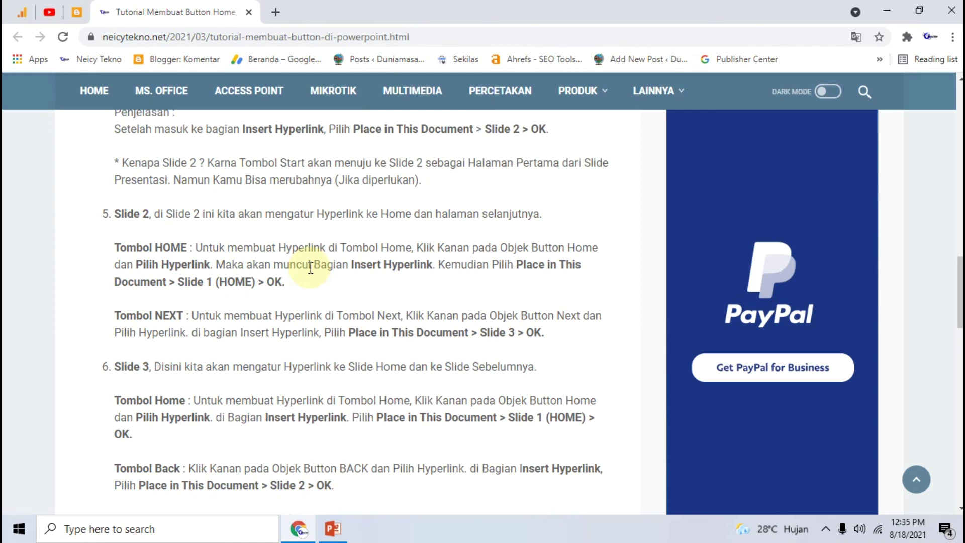
click(334, 528)
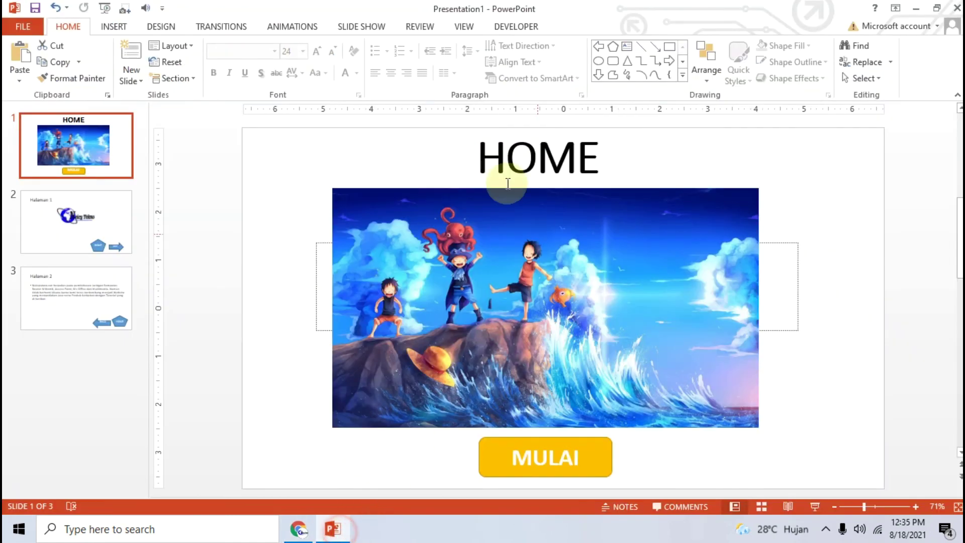
click(299, 529)
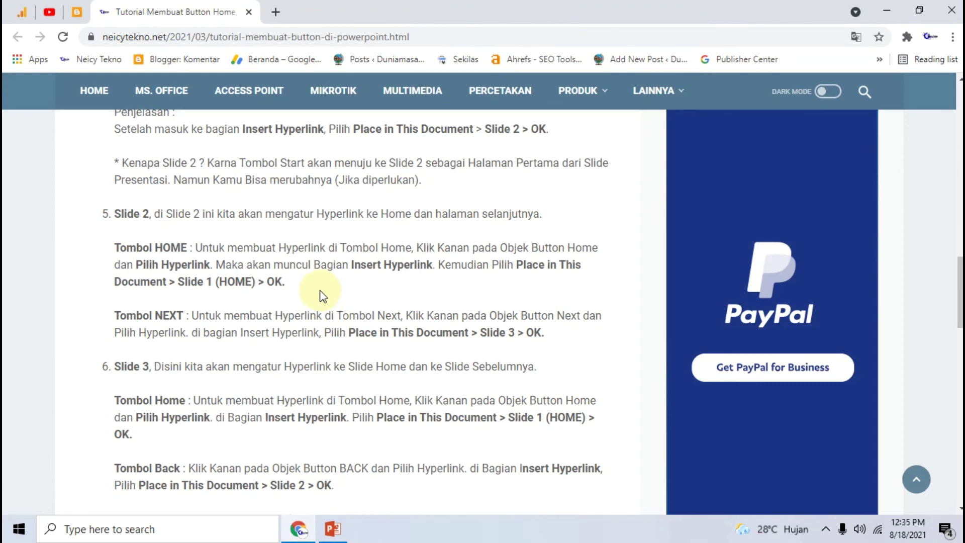
click(332, 529)
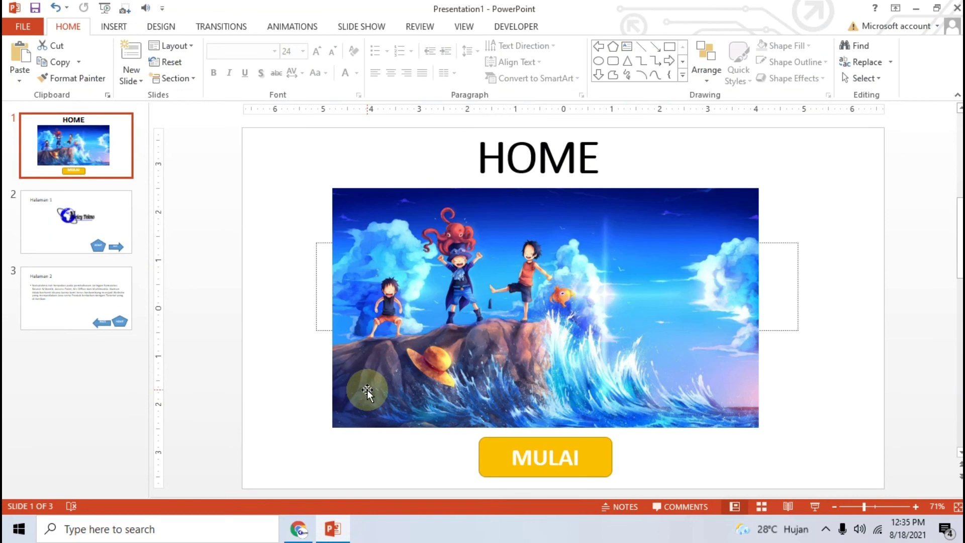